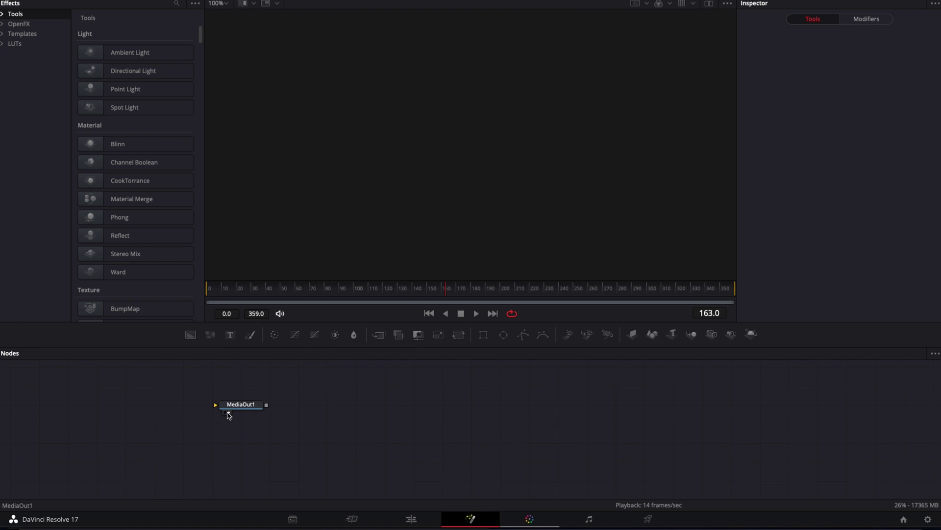
Add an sRender node from the Shape tools ahead of MediaOut1, making room for it, and show it in the viewer
{"action": "left_click_drag", "start_coordinate": [227, 414], "coordinate": [540, 415]}
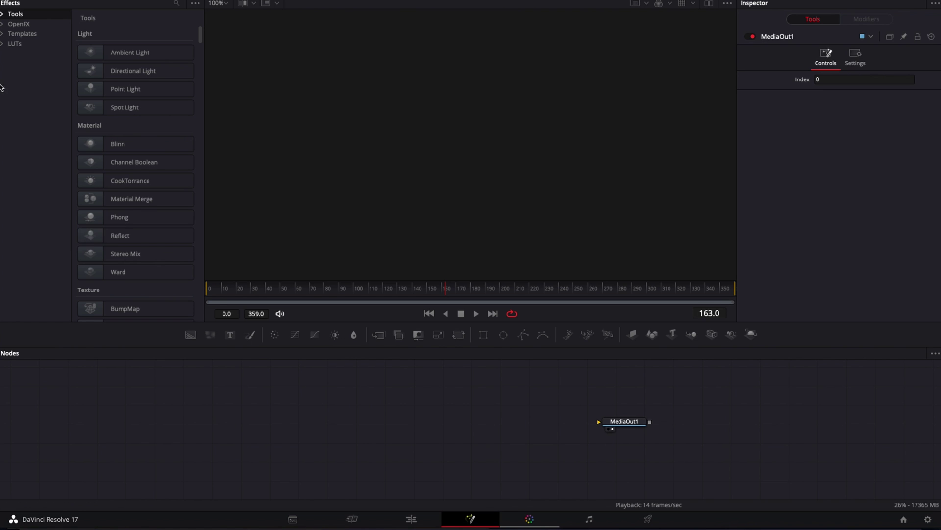
{"action": "left_click", "coordinate": [6, 14]}
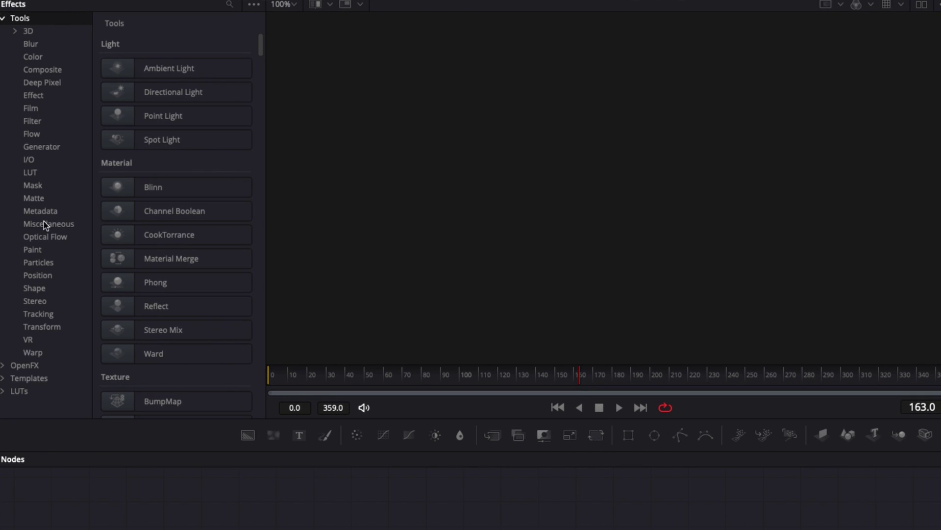
{"action": "left_click", "coordinate": [35, 289]}
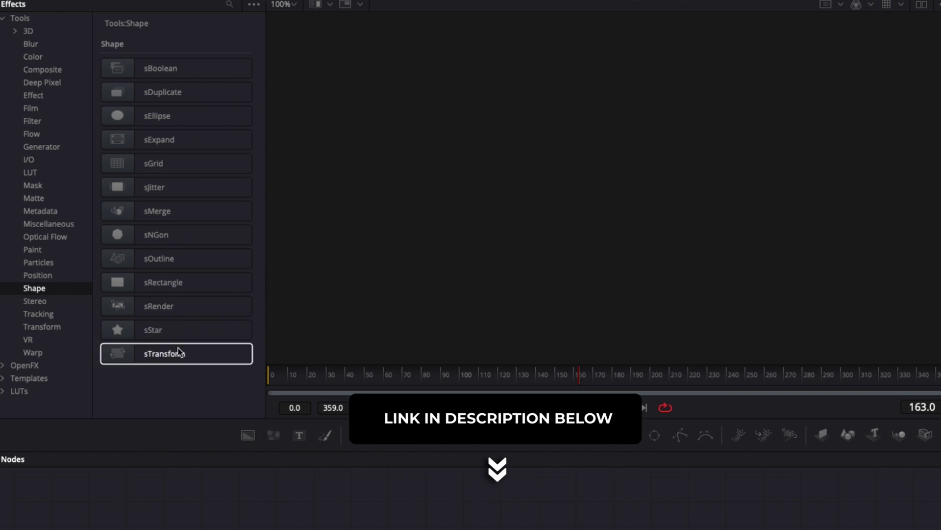
{"action": "left_click_drag", "start_coordinate": [184, 308], "coordinate": [518, 529]}
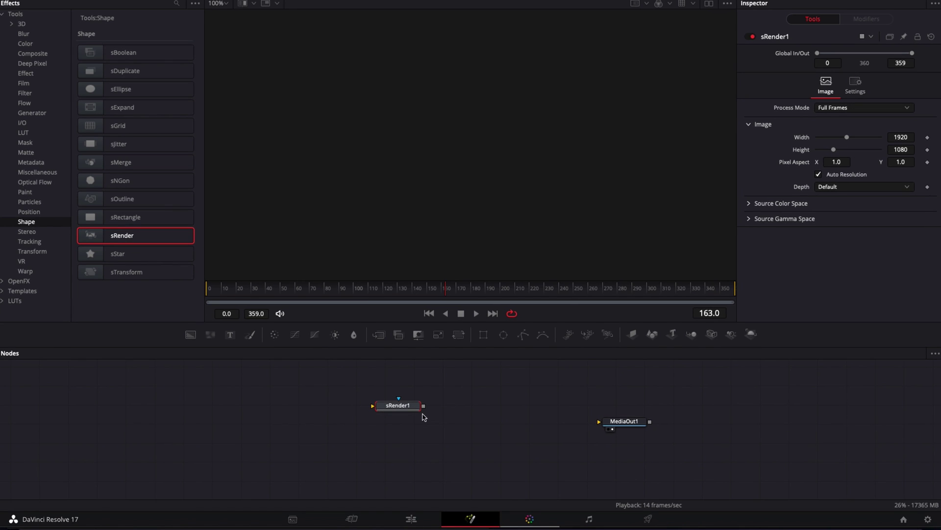
{"action": "left_click", "coordinate": [386, 414]}
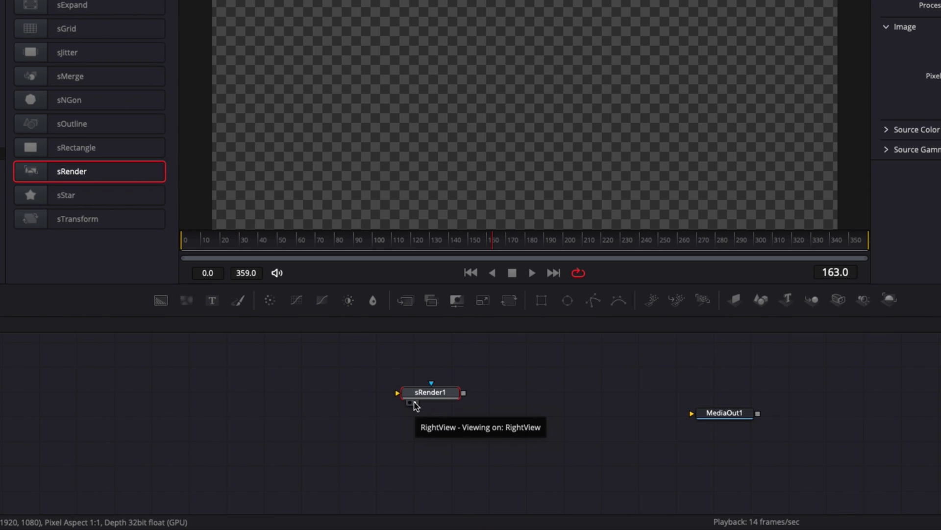
Add an sStar node feeding into sRender1 and set its number of points to 3
{"action": "left_click", "coordinate": [245, 395]}
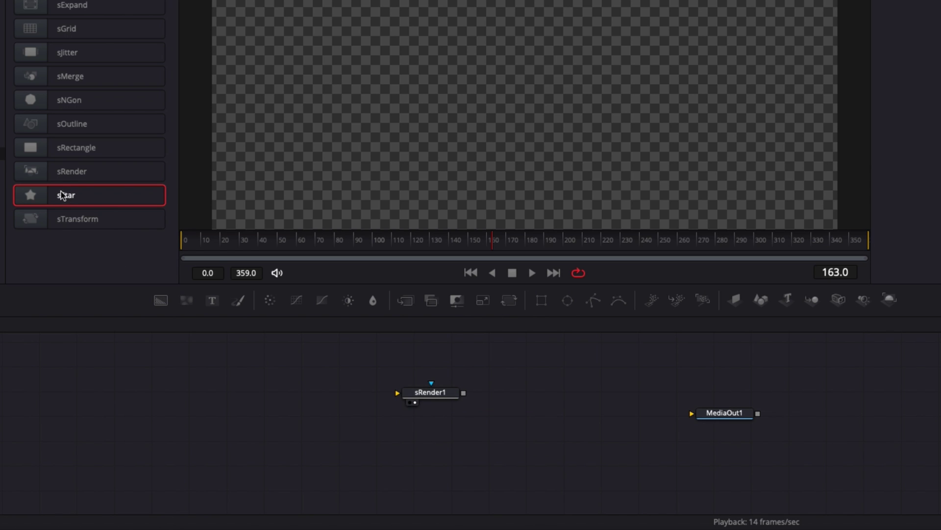
{"action": "left_click_drag", "start_coordinate": [62, 195], "coordinate": [399, 394]}
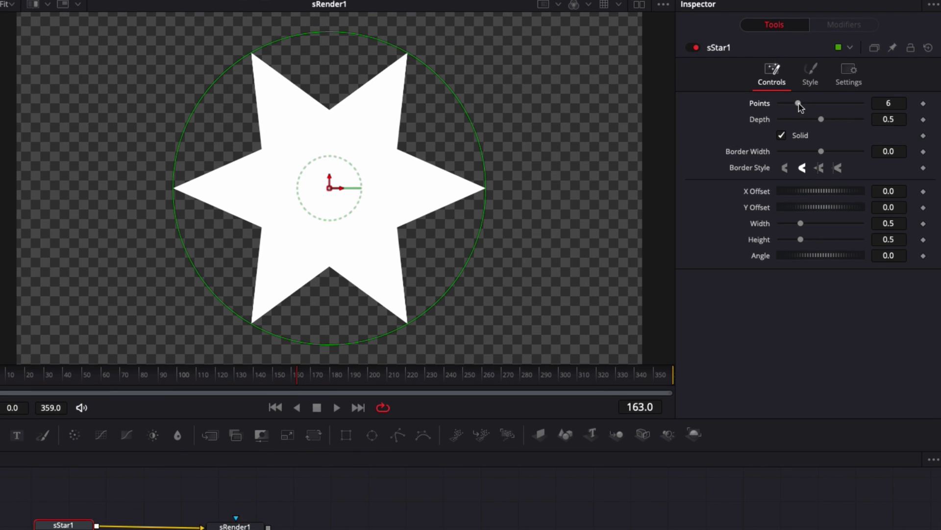
{"action": "left_click_drag", "start_coordinate": [798, 103], "coordinate": [786, 104]}
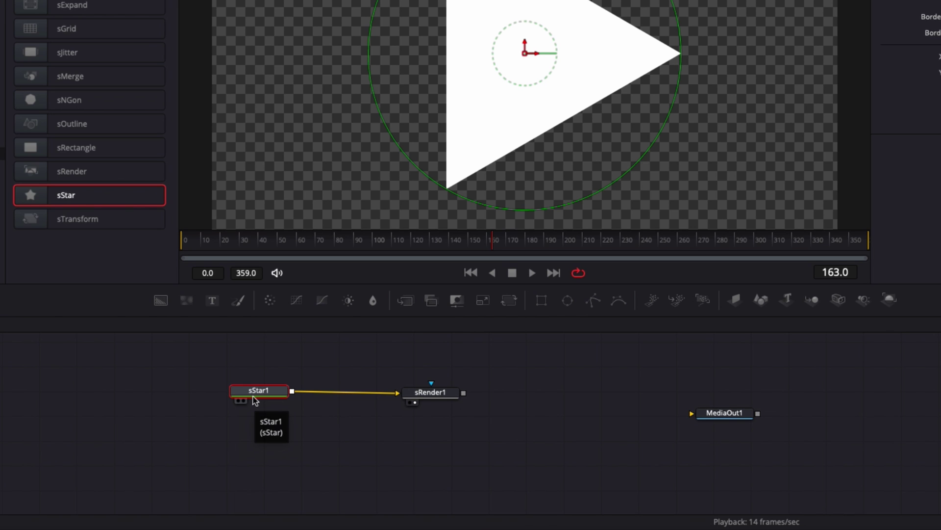
Insert an sOutline node between sStar1 and sRender1, and move sRender1 further along to leave space
{"action": "left_click", "coordinate": [87, 128]}
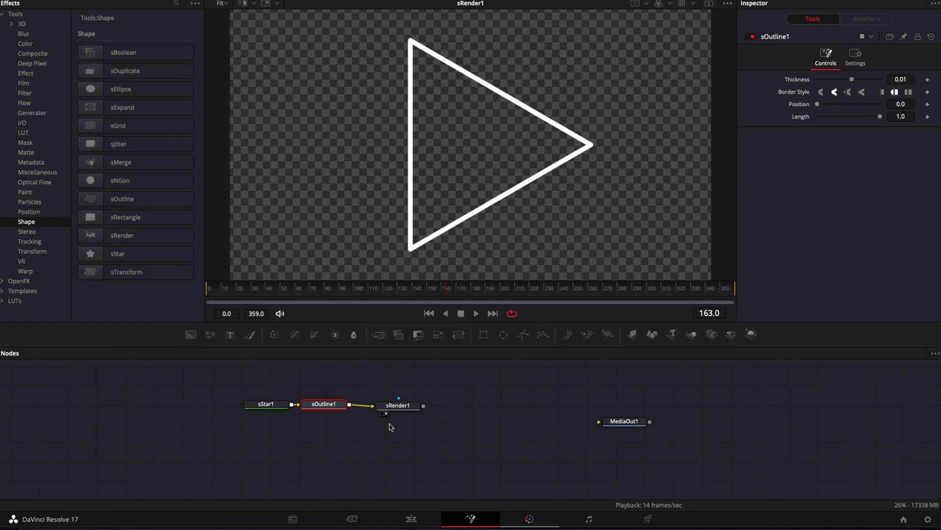
{"action": "left_click_drag", "start_coordinate": [395, 405], "coordinate": [421, 403]}
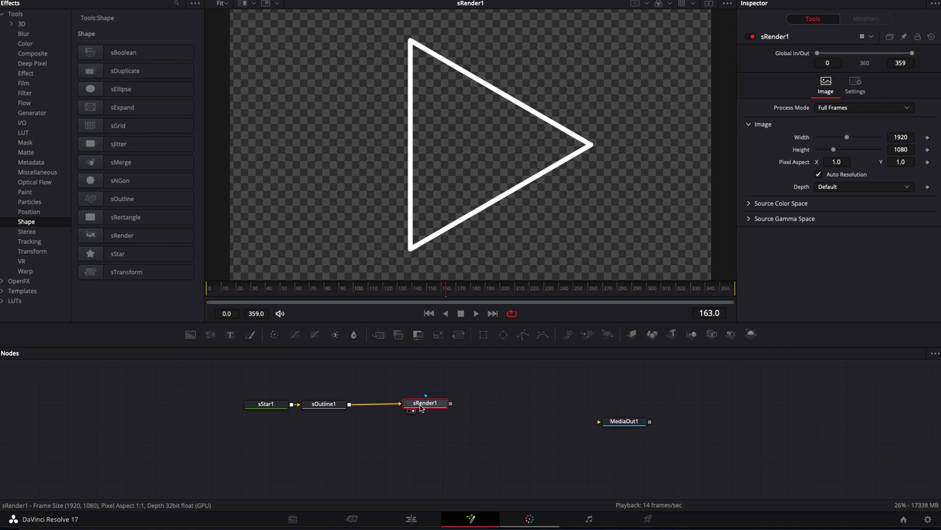
{"action": "left_click", "coordinate": [324, 407]}
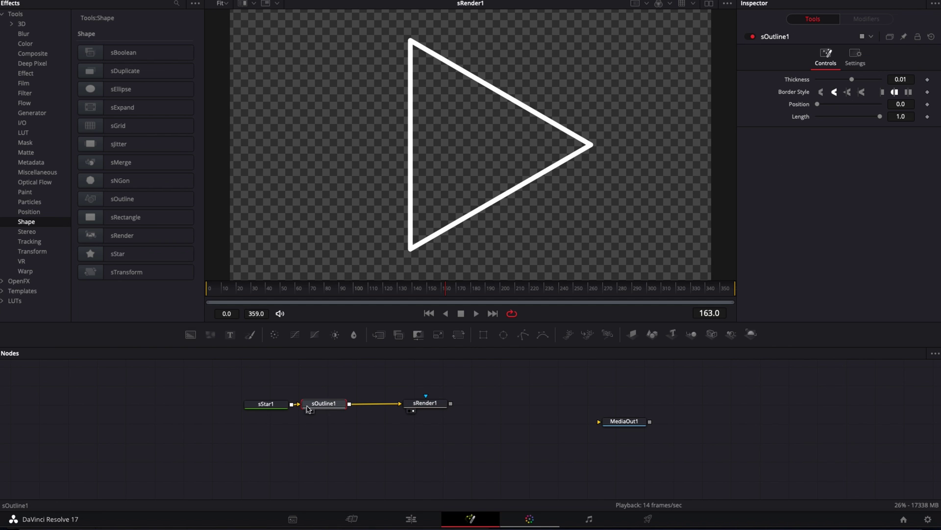
Link the sStar1 width to its height with the expression Height, and reduce the height to 0.047
{"action": "left_click", "coordinate": [267, 410]}
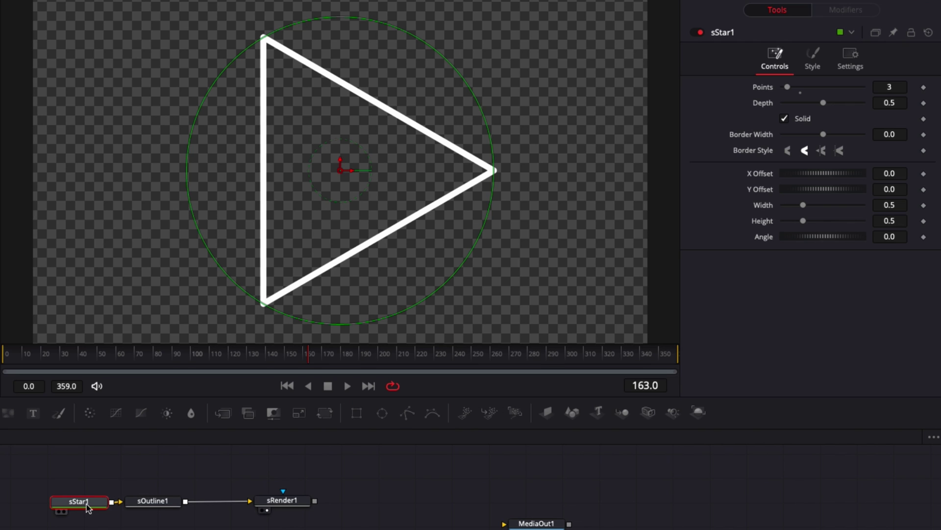
{"action": "right_click", "coordinate": [763, 211]}
{"action": "left_click", "coordinate": [782, 357]}
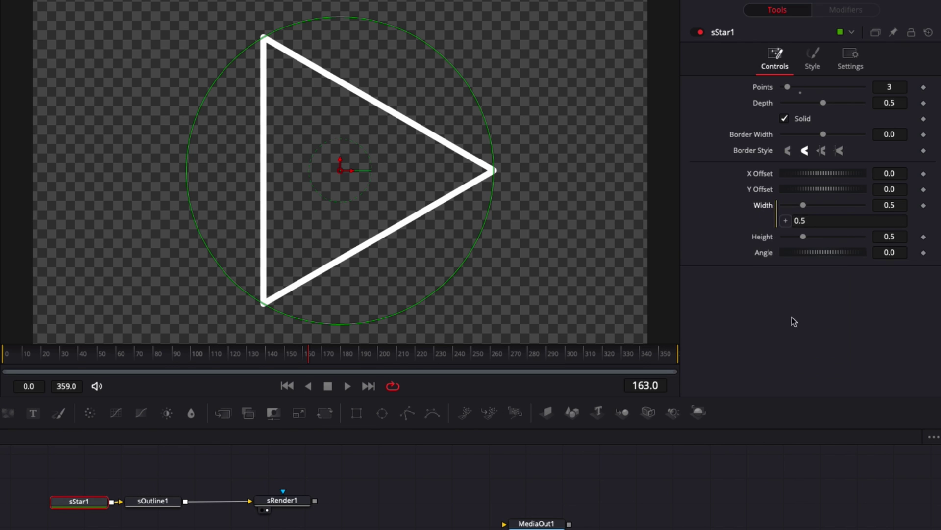
{"action": "mouse_move", "coordinate": [787, 223]}
{"action": "left_mouse_down"}
{"action": "mouse_move", "coordinate": [765, 240]}
{"action": "mouse_move", "coordinate": [804, 236]}
{"action": "mouse_move", "coordinate": [786, 237]}
{"action": "left_mouse_up"}
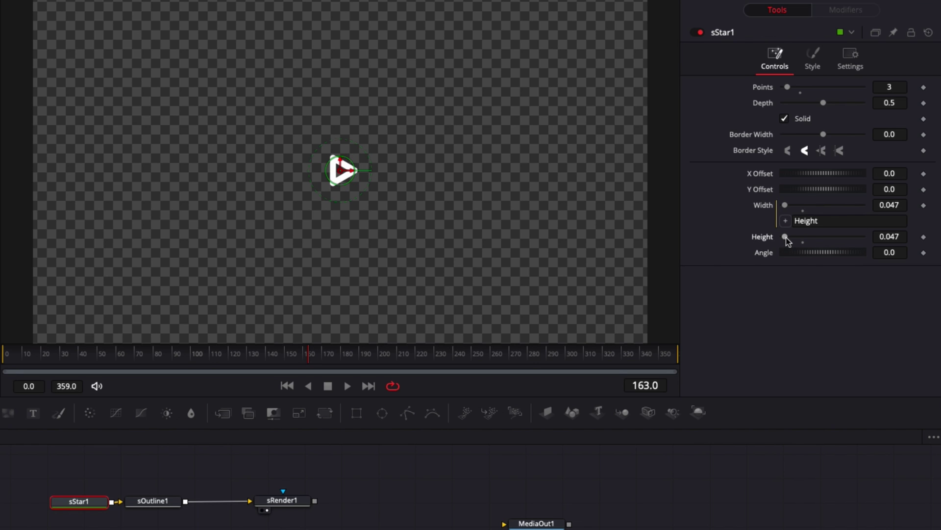
Set the sOutline1 thickness to 0.005 and shrink the sStar1 height to 0.031
{"action": "left_click", "coordinate": [153, 501]}
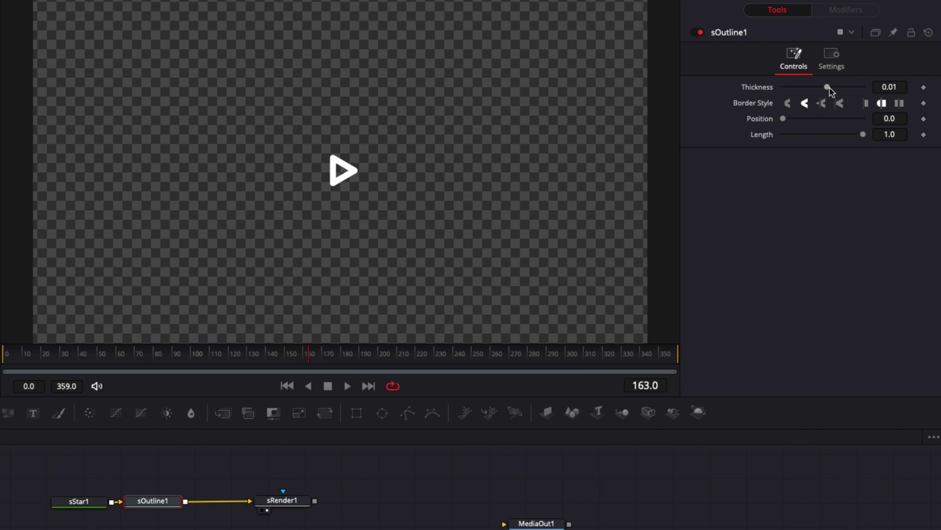
{"action": "left_click_drag", "start_coordinate": [827, 87], "coordinate": [826, 89]}
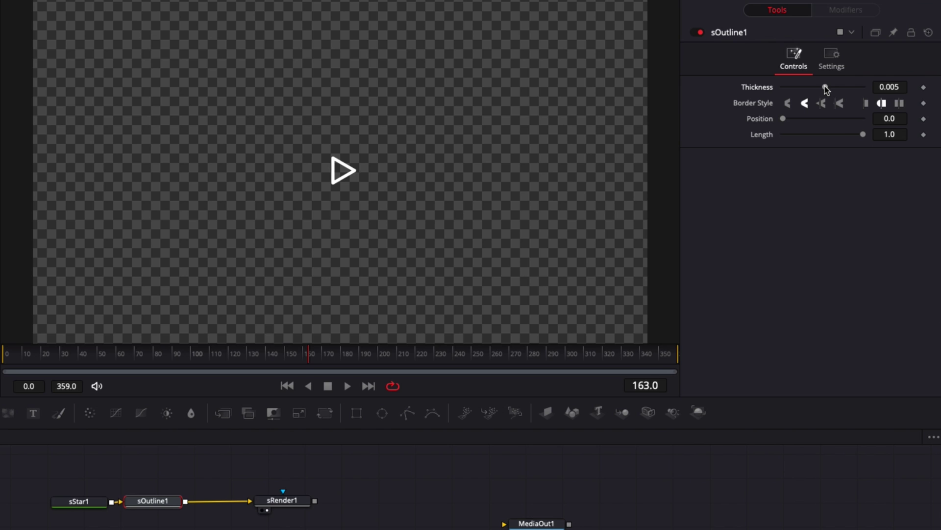
{"action": "left_click", "coordinate": [79, 501]}
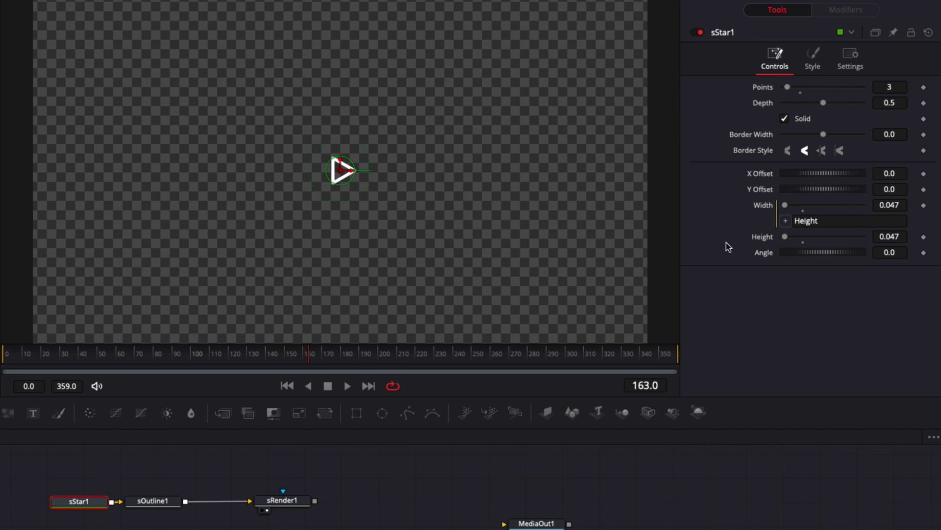
{"action": "left_click_drag", "start_coordinate": [785, 237], "coordinate": [785, 237]}
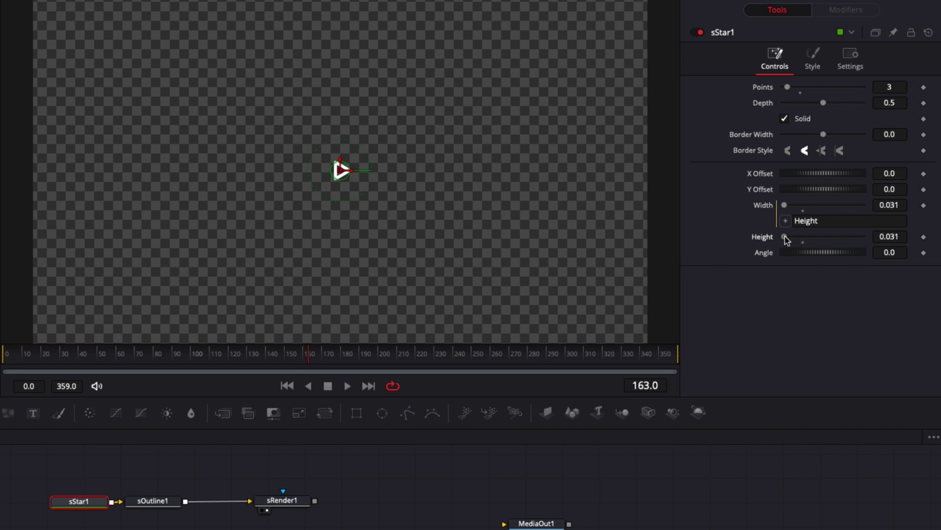
{"action": "left_click", "coordinate": [366, 475]}
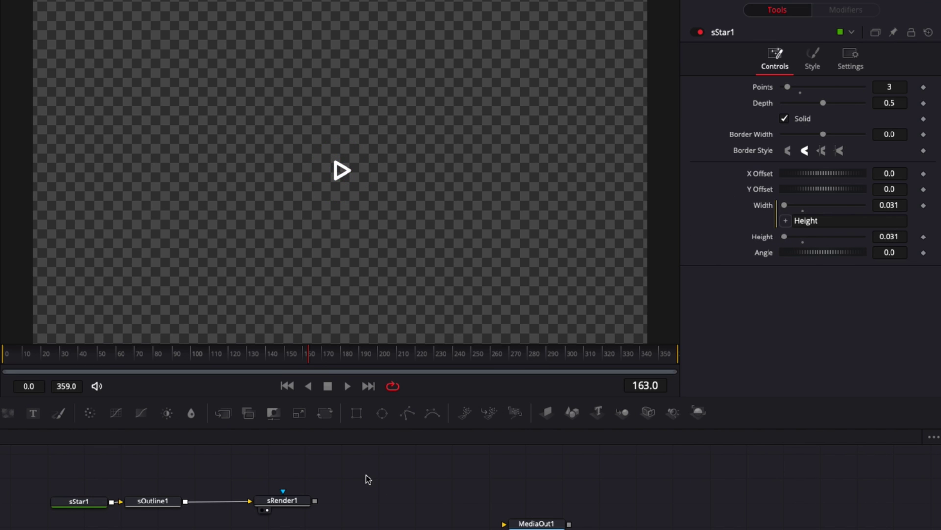
Move sRender1 further along and insert an sGrid node between sOutline1 and sRender1
{"action": "left_click_drag", "start_coordinate": [282, 501], "coordinate": [358, 500]}
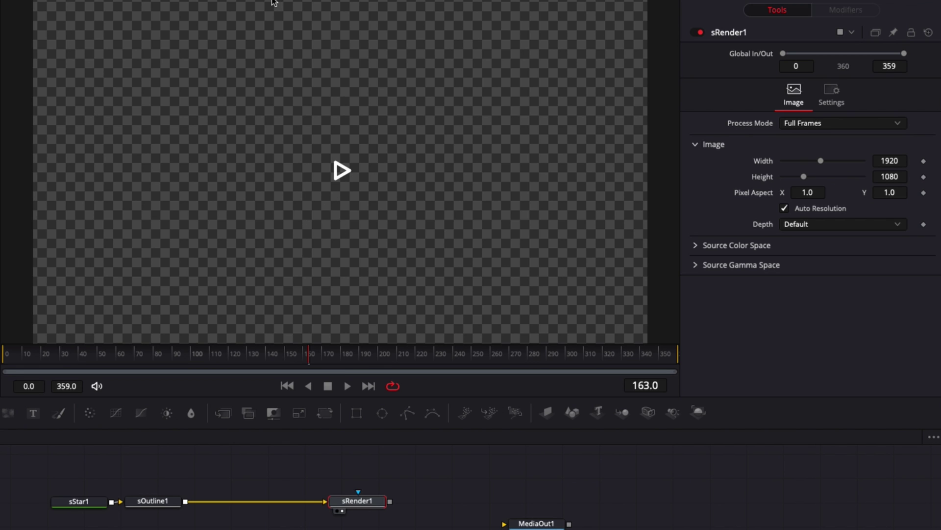
{"action": "left_click", "coordinate": [161, 502]}
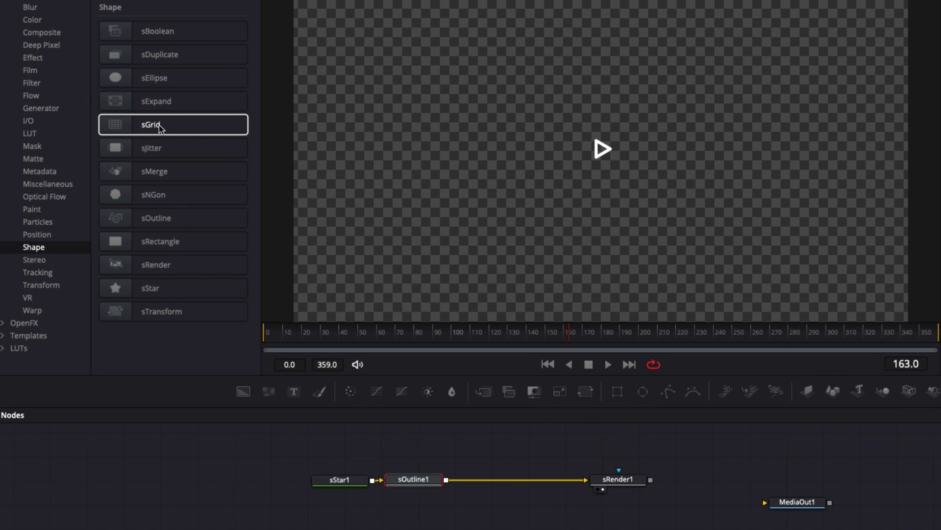
{"action": "left_click", "coordinate": [127, 129]}
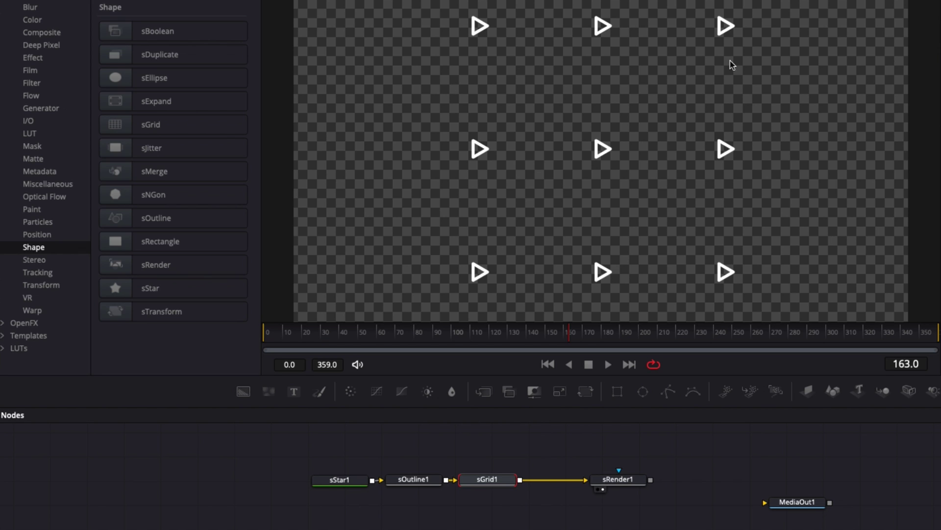
{"action": "left_click", "coordinate": [340, 482]}
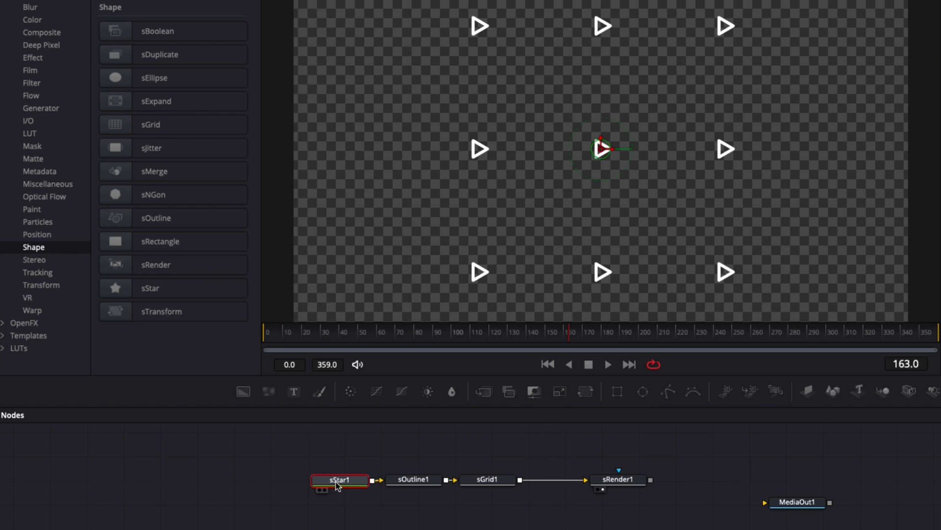
Set sGrid1 to 8 by 8 cells with an X offset of 0.131 and a Y offset of 0.14
{"action": "left_click", "coordinate": [487, 479]}
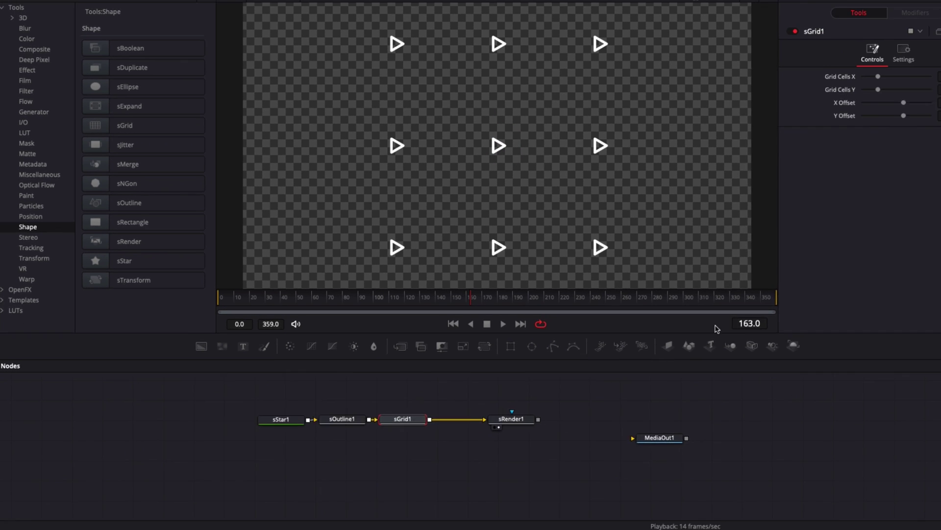
{"action": "left_click_drag", "start_coordinate": [832, 83], "coordinate": [866, 82]}
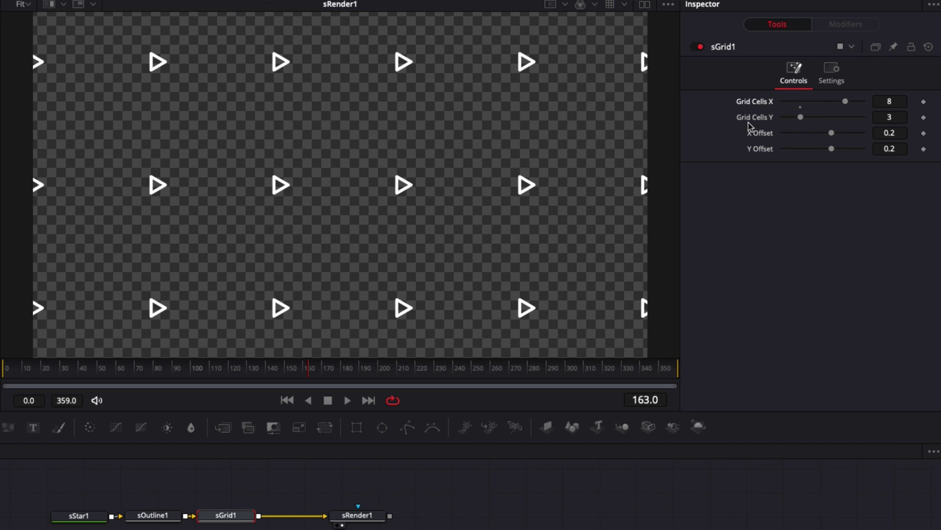
{"action": "left_click_drag", "start_coordinate": [800, 117], "coordinate": [844, 118]}
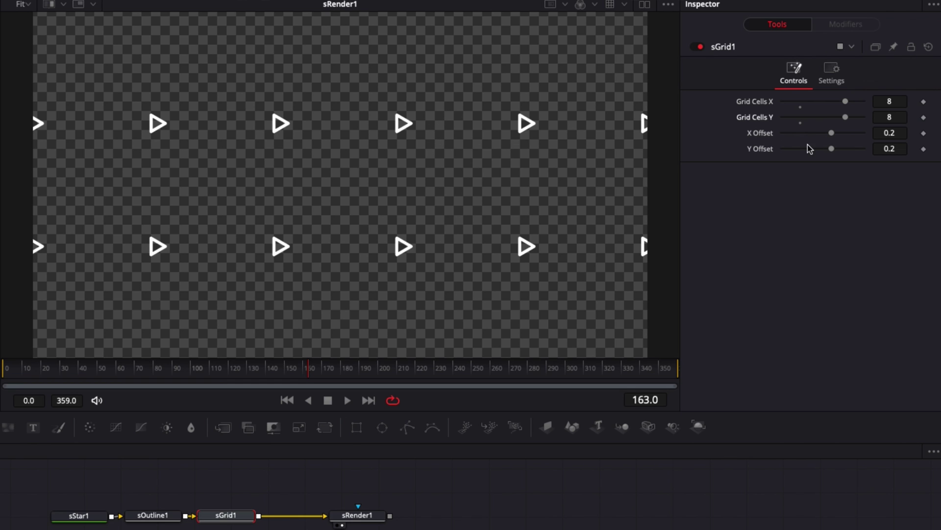
{"action": "left_click_drag", "start_coordinate": [832, 133], "coordinate": [828, 150]}
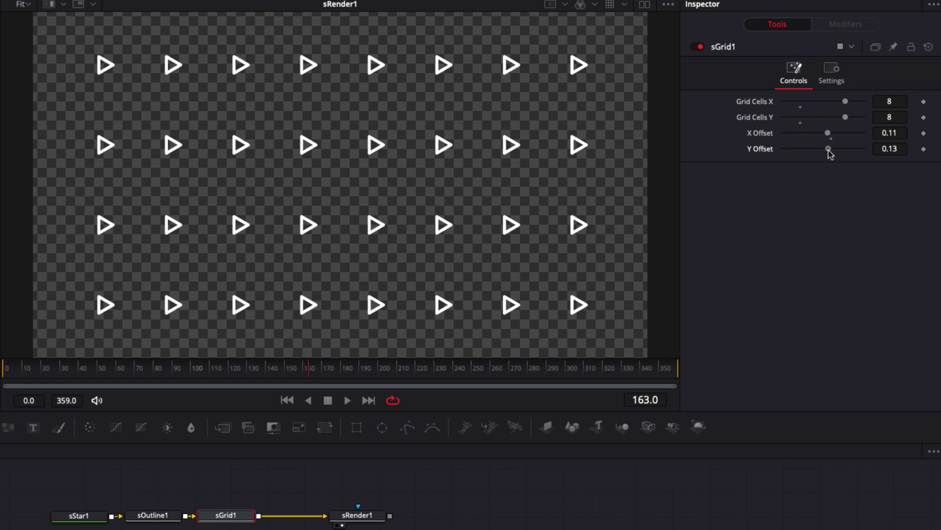
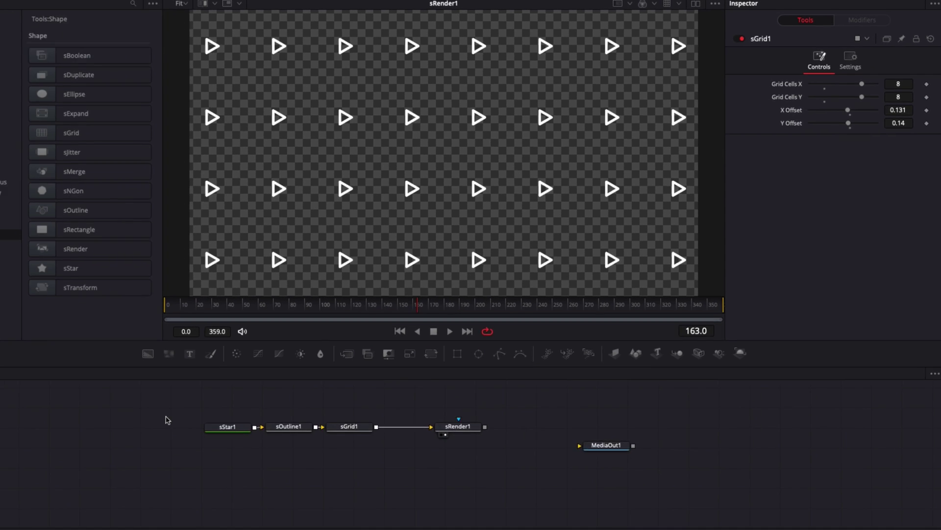
Duplicate the sStar1, sOutline1 and sGrid1 chain and place the copy directly beneath the original nodes
{"action": "left_click_drag", "start_coordinate": [208, 391], "coordinate": [404, 423]}
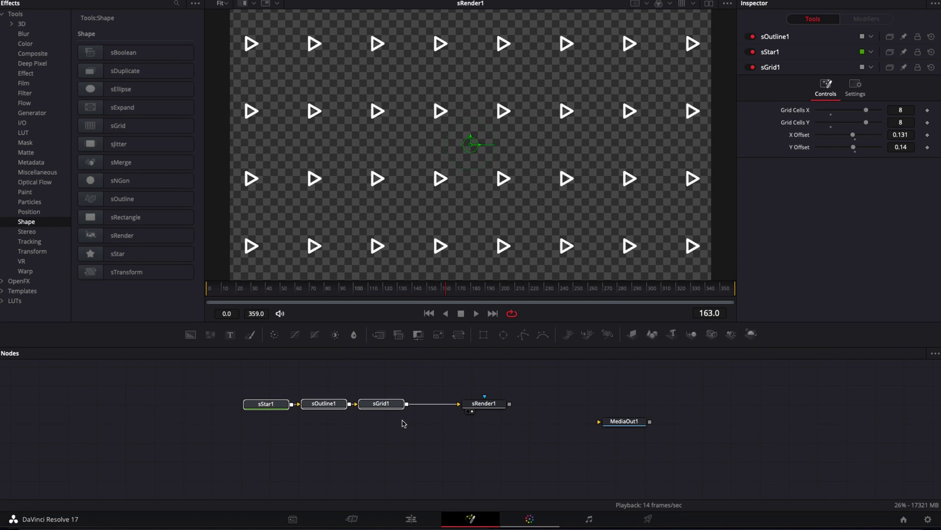
{"action": "key", "text": "super+c"}
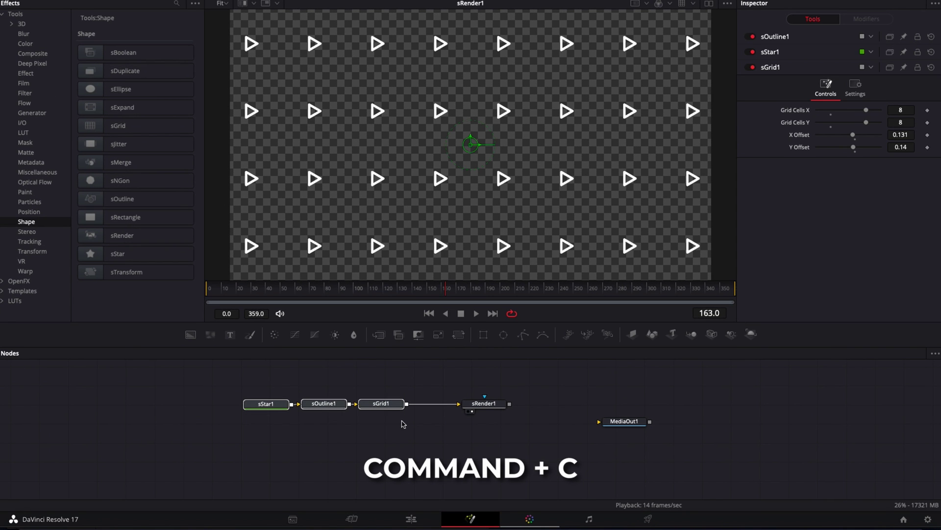
{"action": "left_click", "coordinate": [294, 443]}
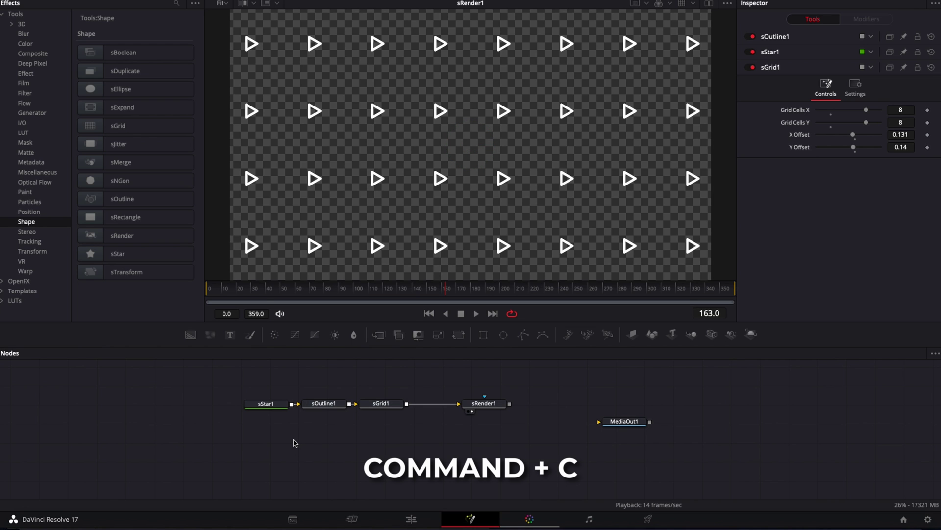
{"action": "key", "text": "super+v"}
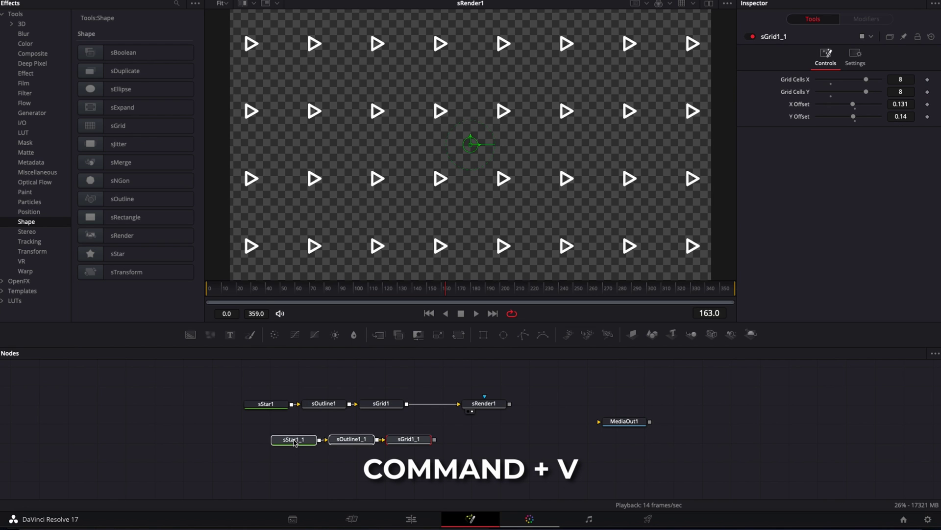
{"action": "left_click_drag", "start_coordinate": [377, 444], "coordinate": [377, 436]}
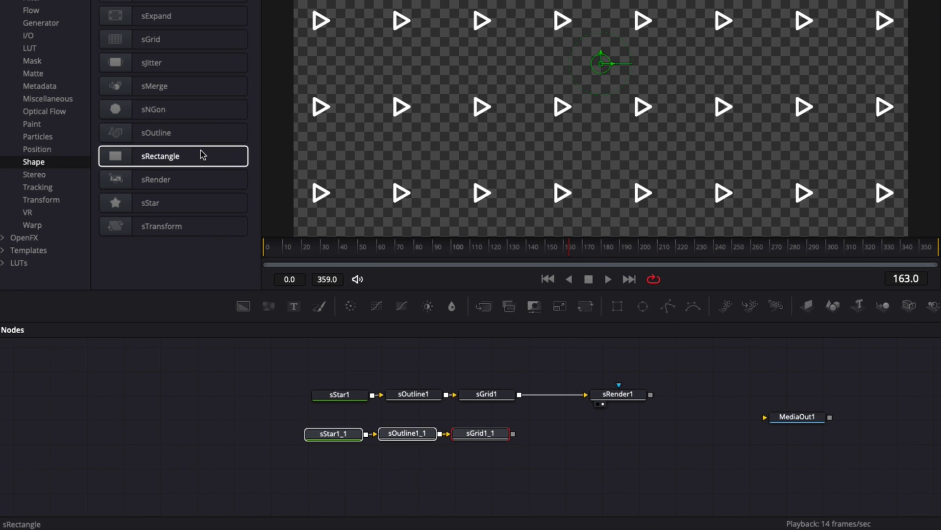
Add an sMerge node and connect the outputs of sGrid1 and sGrid1_1 to it
{"action": "left_click_drag", "start_coordinate": [162, 88], "coordinate": [557, 431]}
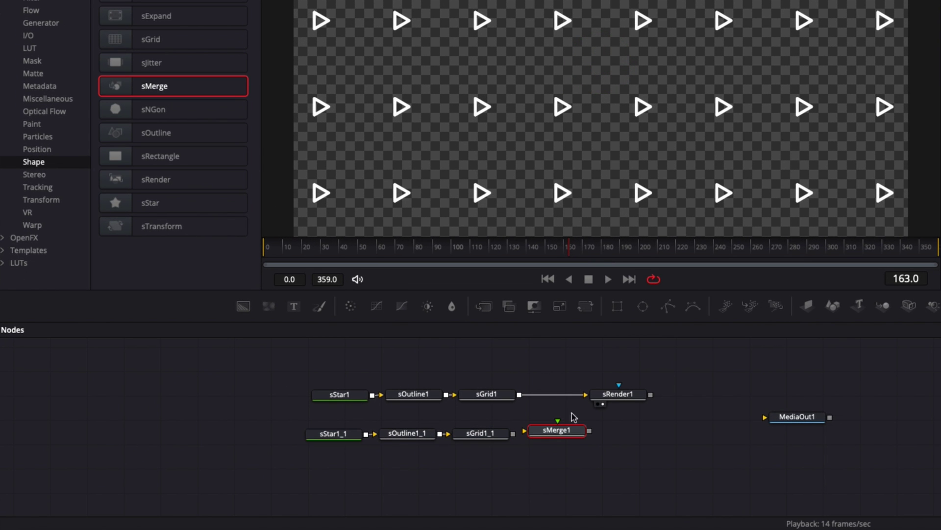
{"action": "left_click_drag", "start_coordinate": [585, 394], "coordinate": [558, 424]}
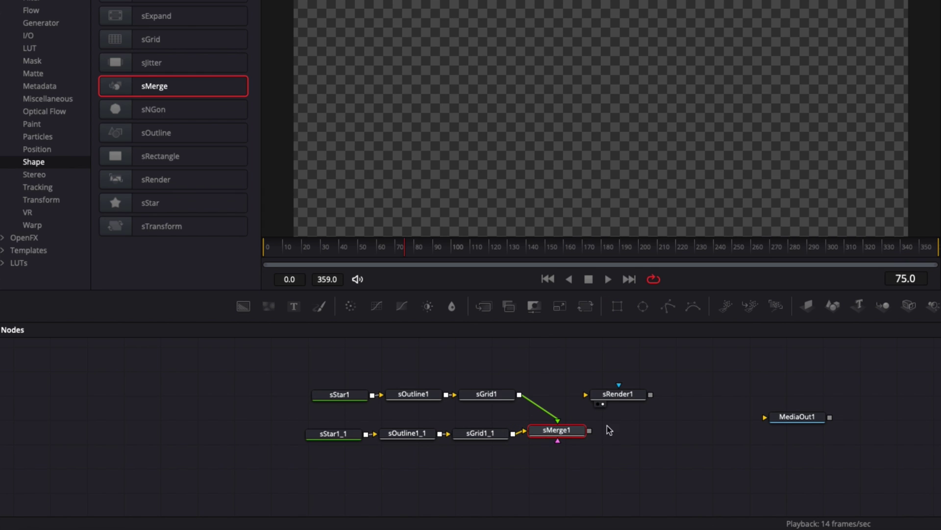
Connect the output of sMerge1 to sRender1 and place sRender1 in line beside it
{"action": "left_click_drag", "start_coordinate": [590, 432], "coordinate": [643, 430]}
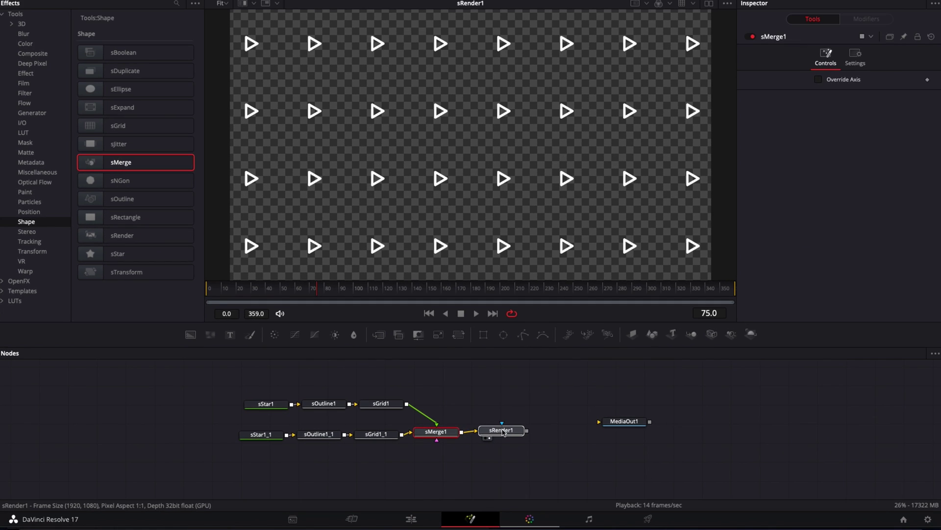
{"action": "left_click_drag", "start_coordinate": [503, 432], "coordinate": [500, 433]}
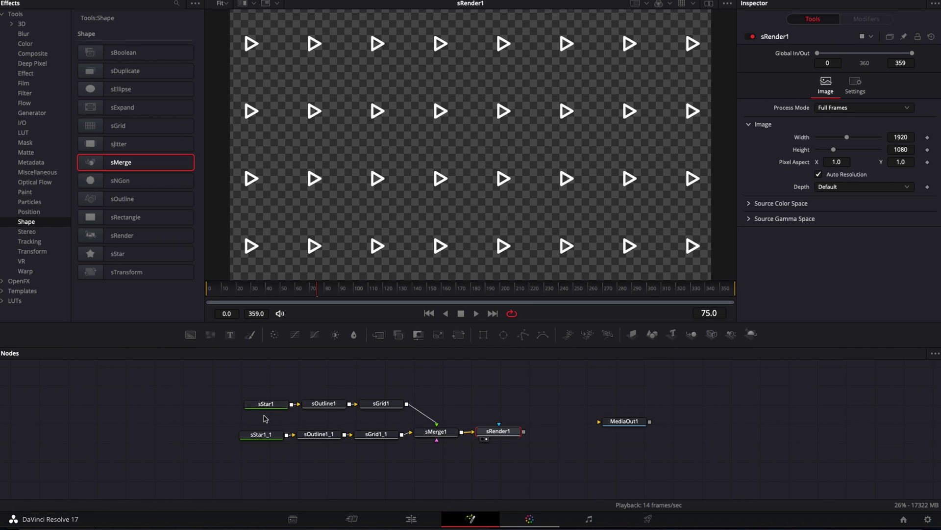
Offset sStar1_1 to about X 0.067 and Y 0.068 so its grid falls between the original triangles
{"action": "left_click", "coordinate": [263, 436]}
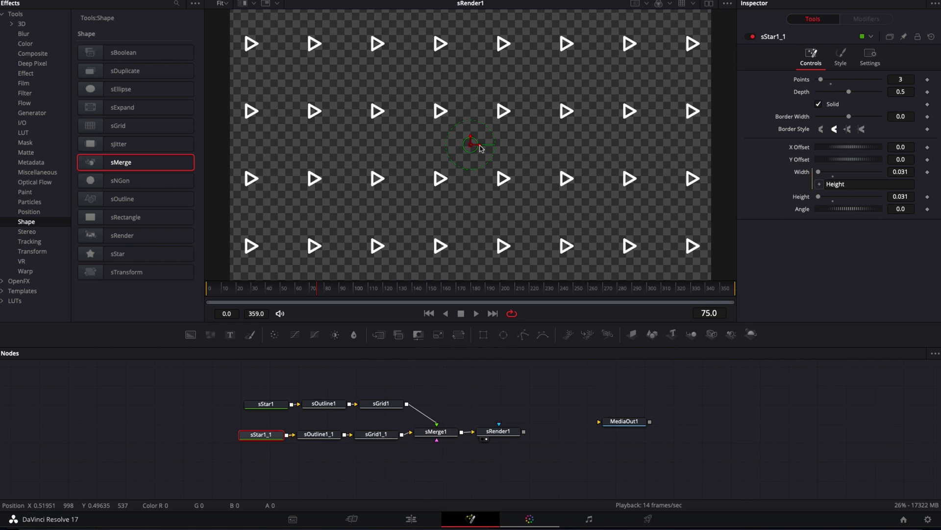
{"action": "left_click_drag", "start_coordinate": [480, 148], "coordinate": [502, 99]}
{"action": "left_click", "coordinate": [353, 383]}
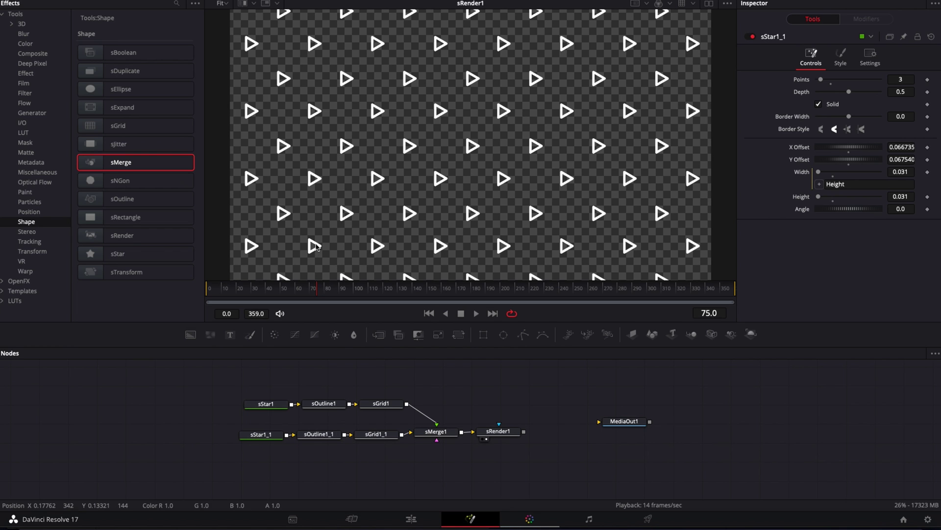
Set sStar1_1 to 4 points with a border width of -0.006 and a height of 0.023
{"action": "left_click", "coordinate": [263, 438]}
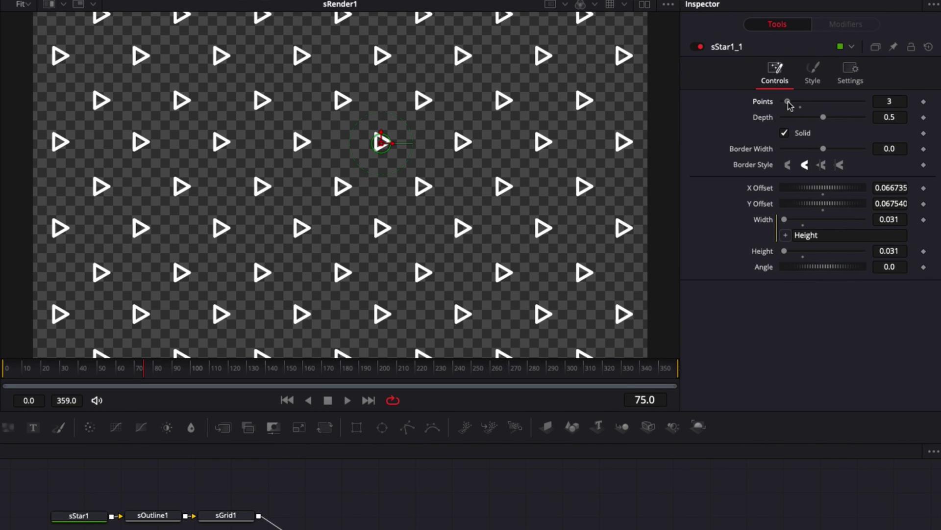
{"action": "left_click_drag", "start_coordinate": [789, 102], "coordinate": [792, 102]}
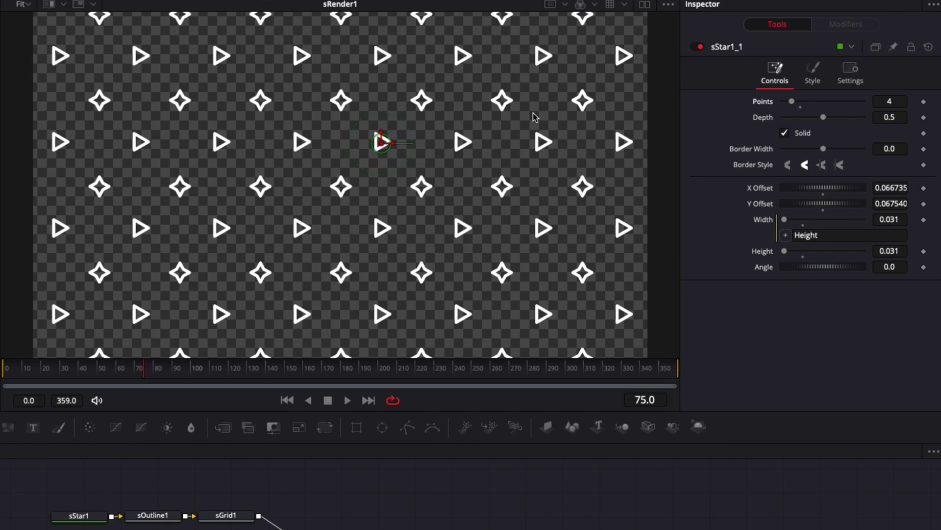
{"action": "left_click_drag", "start_coordinate": [824, 149], "coordinate": [823, 149]}
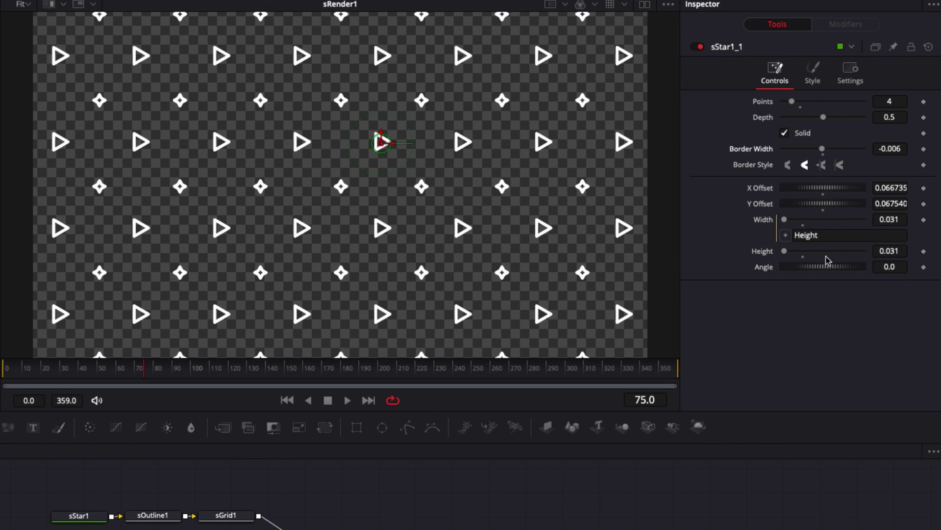
{"action": "left_click", "coordinate": [897, 251]}
{"action": "type", "text": "0.025"}
{"action": "key", "text": "Return"}
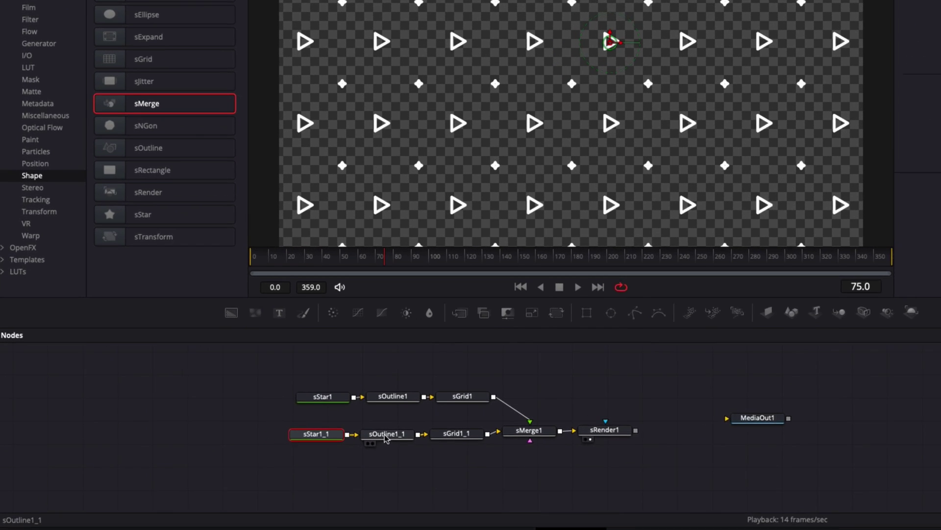
Reduce sOutline1_1's thickness to 0.003 and slightly increase the height of sStar1_1
{"action": "left_click", "coordinate": [386, 435]}
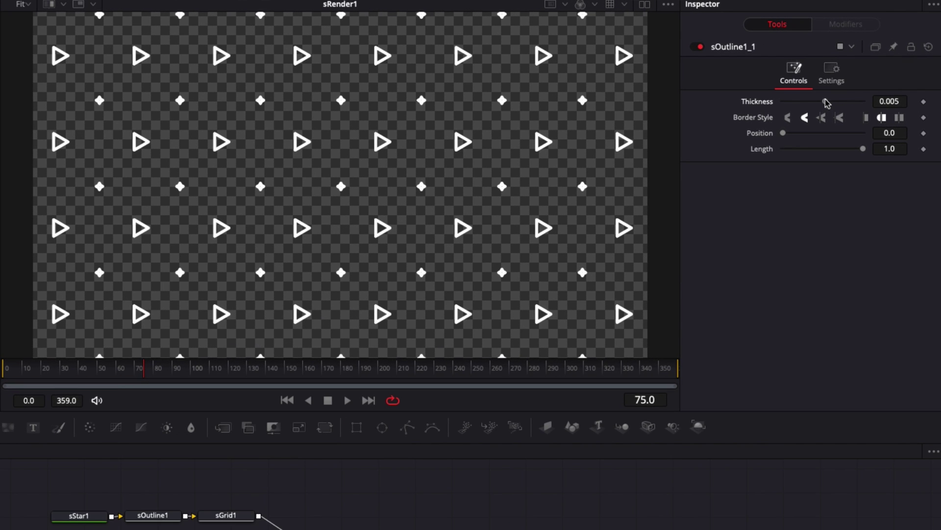
{"action": "left_click_drag", "start_coordinate": [827, 102], "coordinate": [826, 103]}
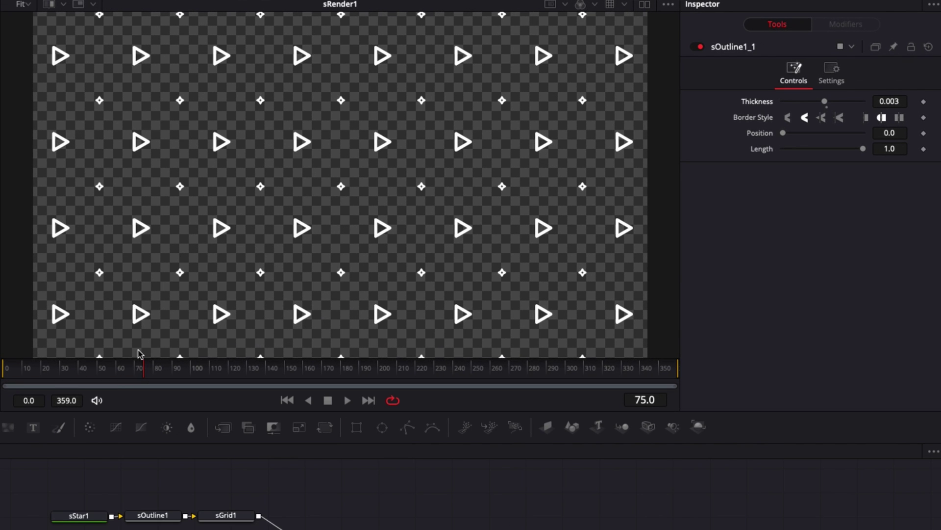
{"action": "left_click", "coordinate": [381, 142]}
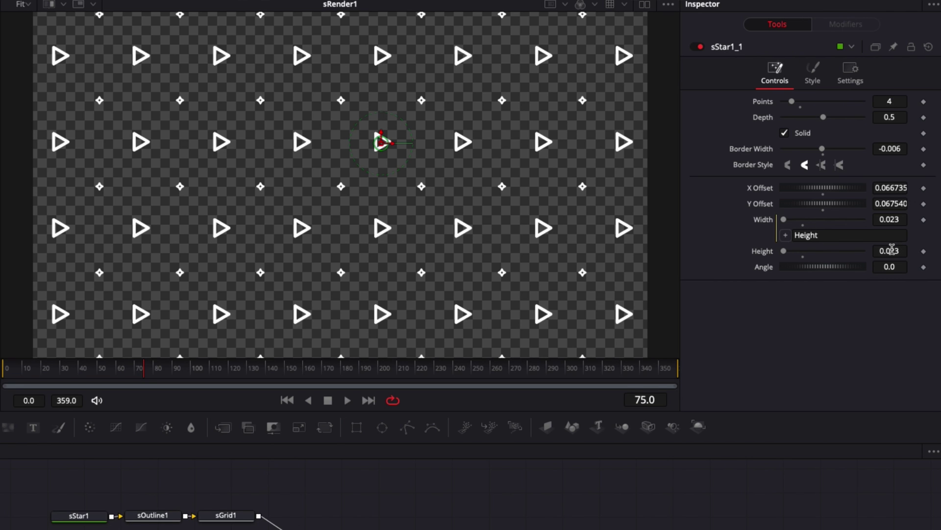
{"action": "mouse_move", "coordinate": [891, 250]}
{"action": "left_mouse_down"}
{"action": "mouse_move", "coordinate": [907, 250]}
{"action": "mouse_move", "coordinate": [891, 249]}
{"action": "left_mouse_up"}
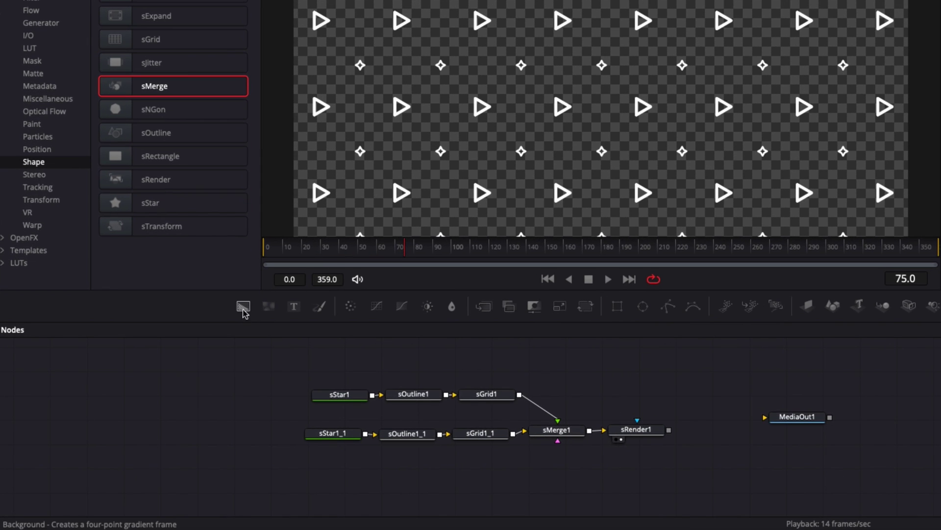
Merge sRender1 over a new Background node, view the merged result and connect it to MediaOut1
{"action": "left_click_drag", "start_coordinate": [243, 309], "coordinate": [636, 476]}
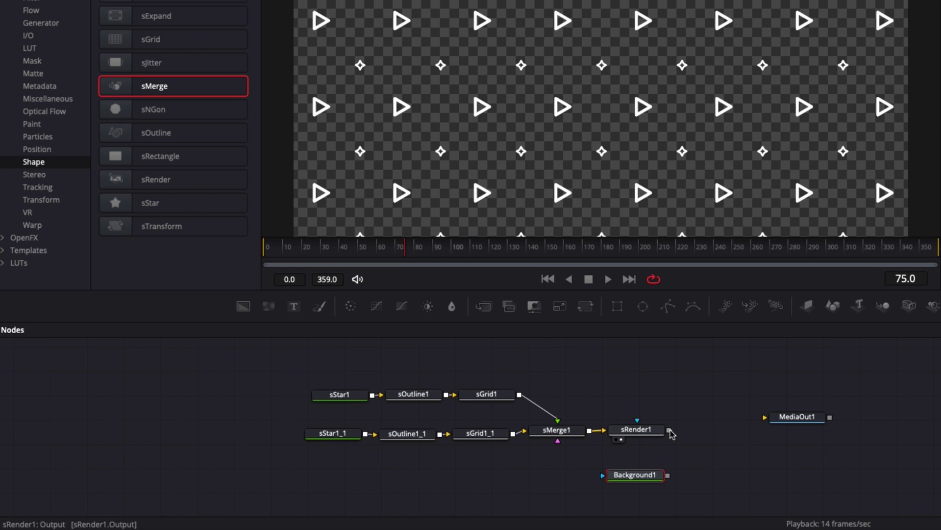
{"action": "left_click_drag", "start_coordinate": [669, 431], "coordinate": [668, 477]}
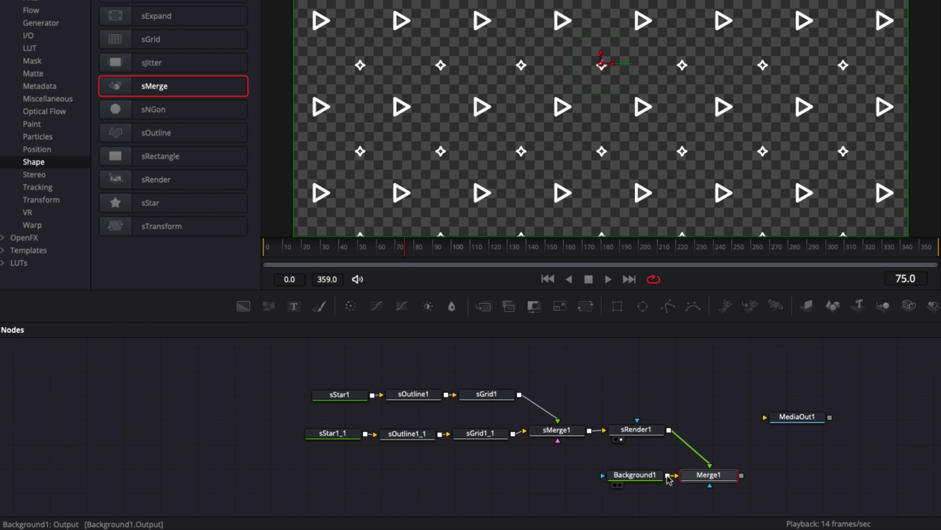
{"action": "left_click", "coordinate": [694, 485]}
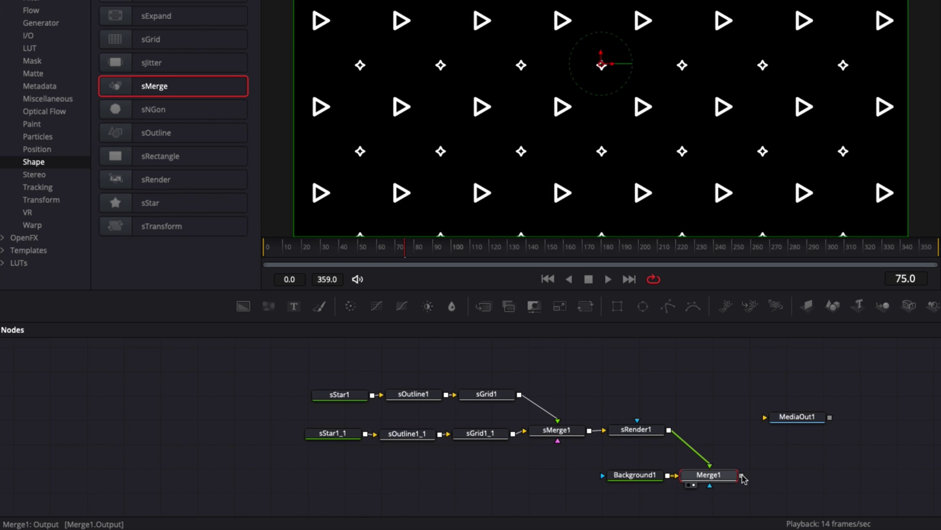
{"action": "left_click_drag", "start_coordinate": [741, 476], "coordinate": [798, 474]}
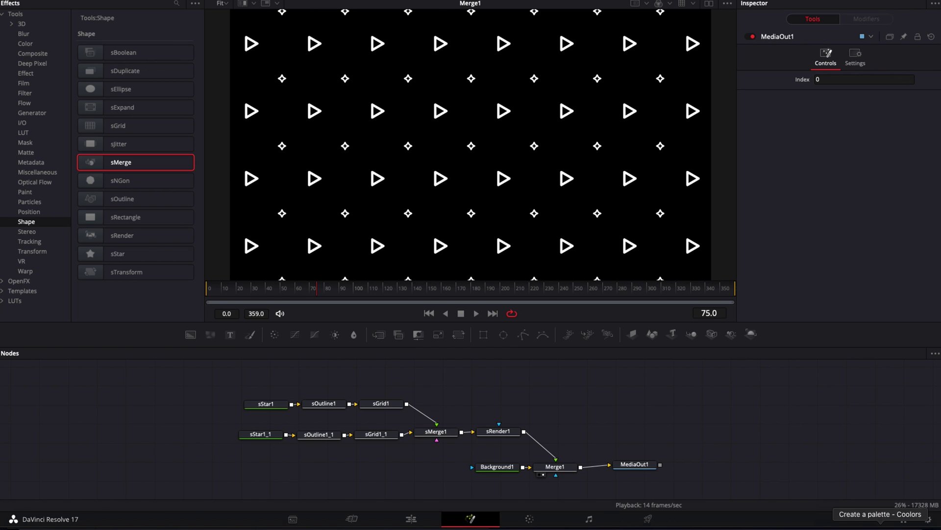
Switch to the Coolors palette in the browser and copy the hex code 655A7C
{"action": "left_click", "coordinate": [873, 526]}
{"action": "mouse_move", "coordinate": [281, 303]}
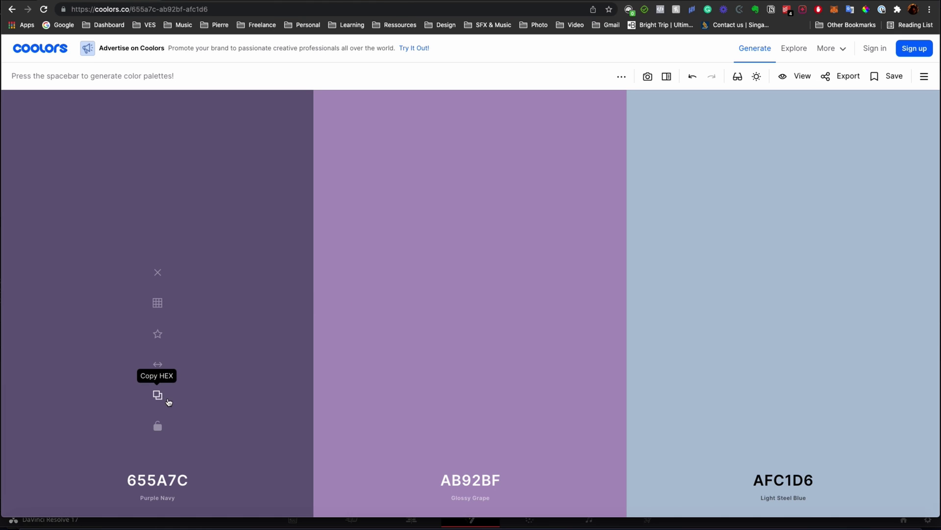
{"action": "left_click", "coordinate": [157, 395]}
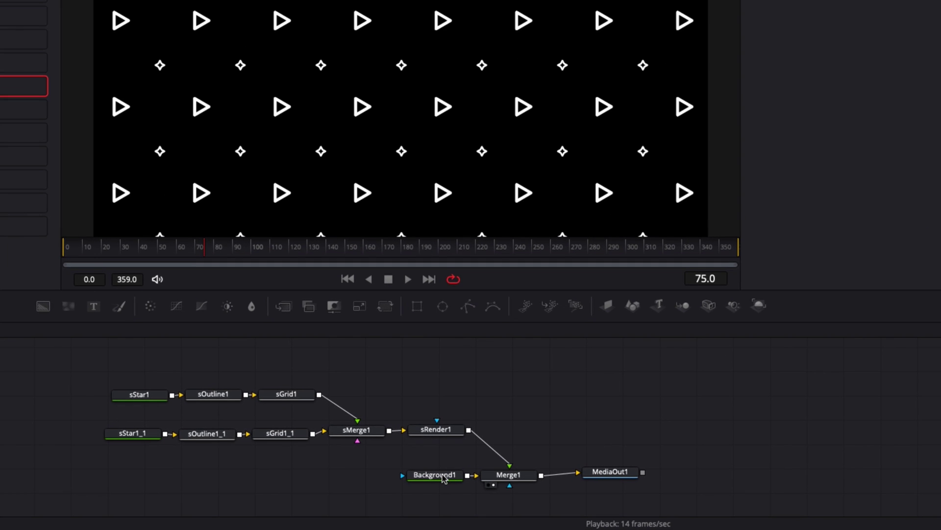
Set Background1's solid color to the copied hex value 655A7C
{"action": "left_click", "coordinate": [443, 478]}
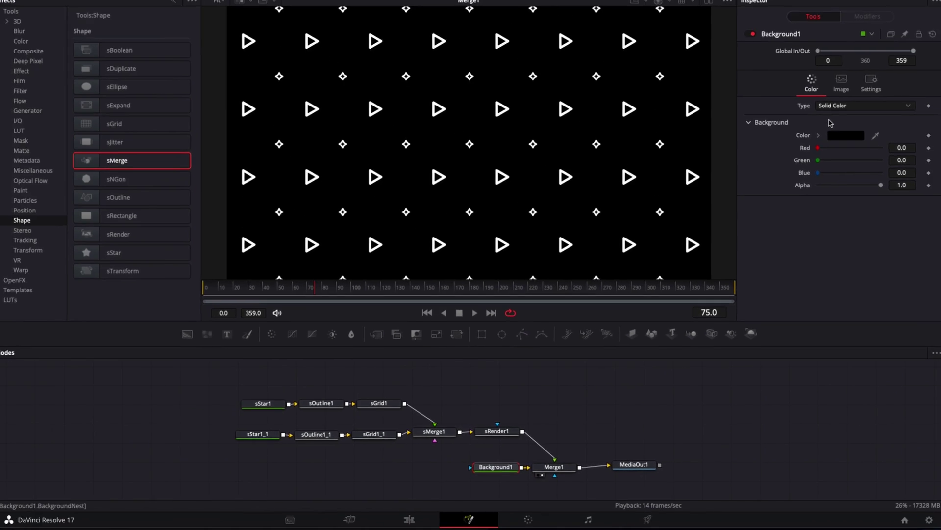
{"action": "left_click", "coordinate": [842, 138]}
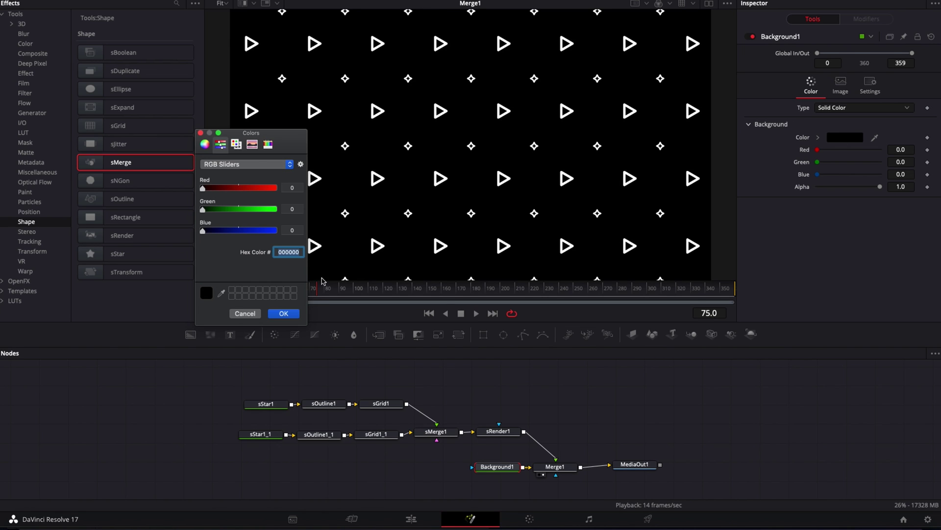
{"action": "key", "text": "BackSpace"}
{"action": "right_click", "coordinate": [284, 250]}
{"action": "left_click", "coordinate": [301, 273]}
{"action": "left_click", "coordinate": [285, 313]}
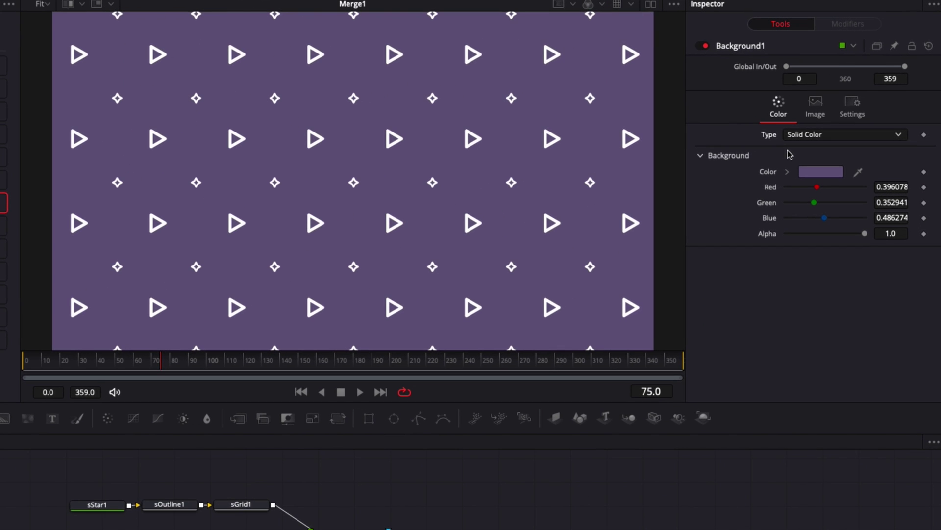
Change Background1's type to Gradient and set the gradient's start color to hex 655A7C
{"action": "left_click", "coordinate": [800, 137]}
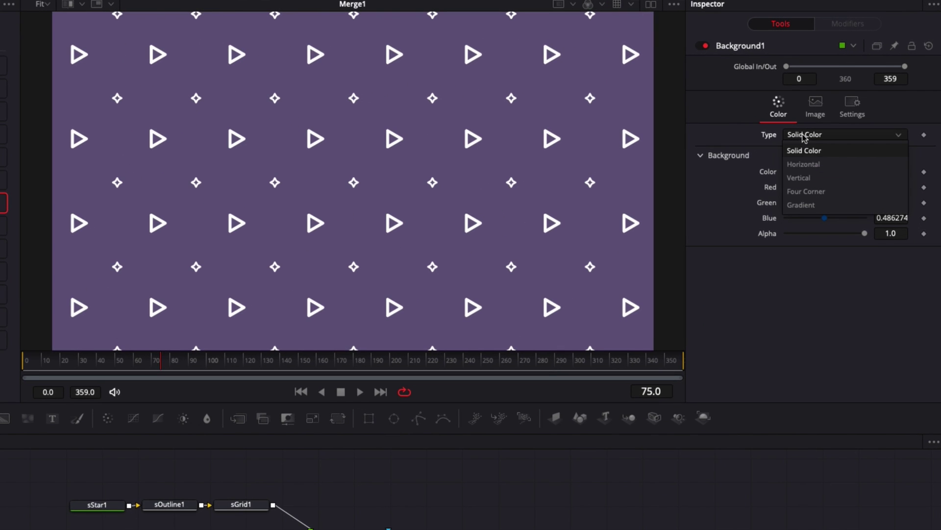
{"action": "left_click", "coordinate": [795, 202]}
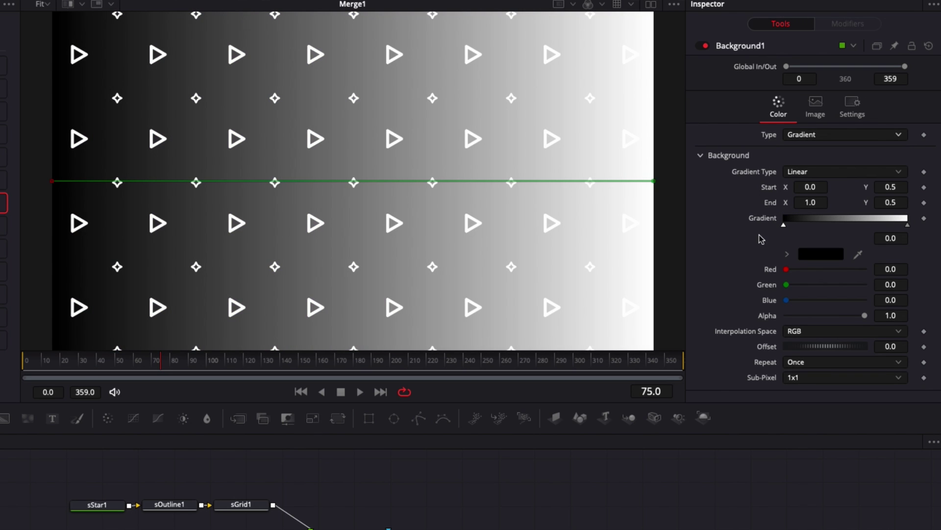
{"action": "left_click", "coordinate": [819, 253]}
{"action": "key", "text": "BackSpace"}
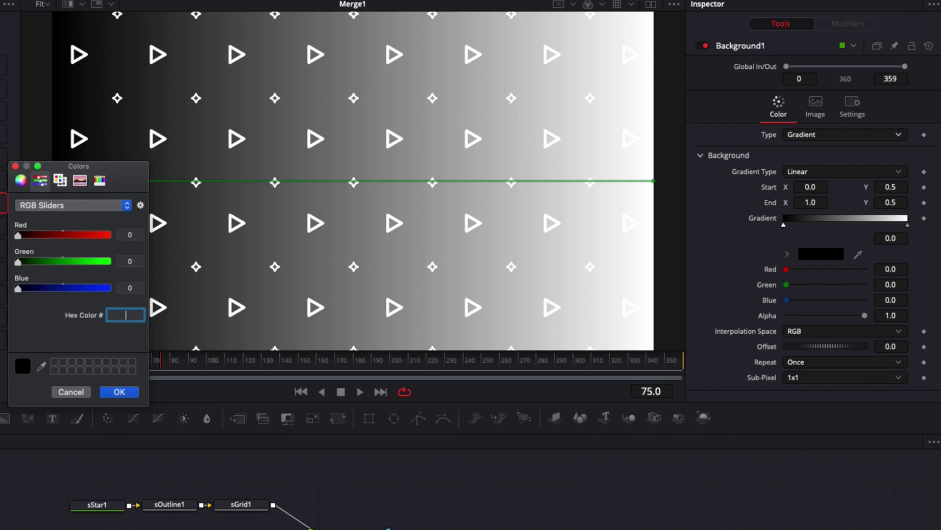
{"action": "right_click", "coordinate": [131, 314]}
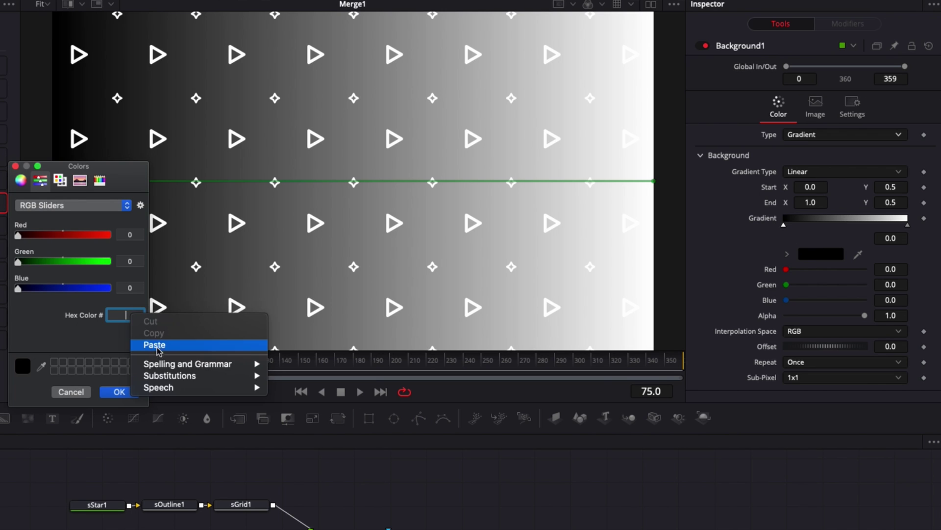
{"action": "left_click", "coordinate": [159, 344]}
{"action": "left_click", "coordinate": [120, 391]}
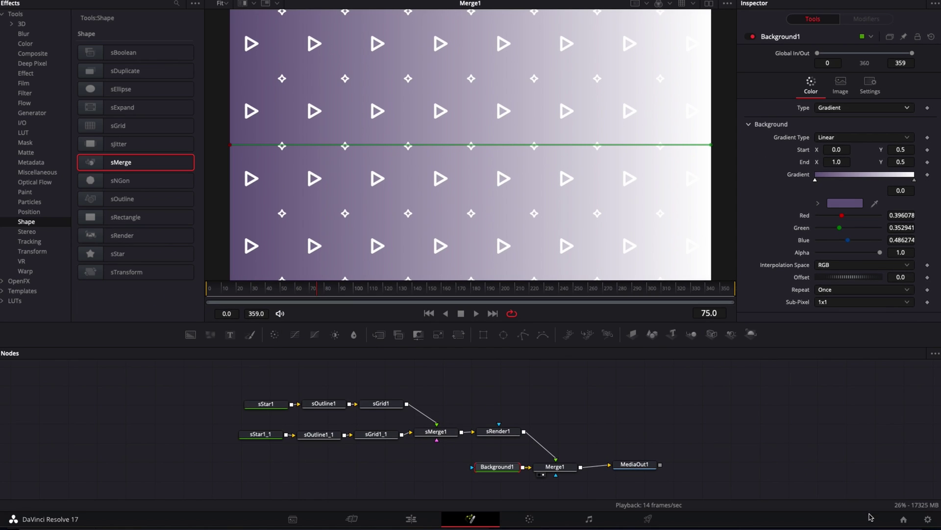
Copy the hex code AB92BF from the Coolors palette in the browser and return to DaVinci Resolve
{"action": "left_click", "coordinate": [870, 516]}
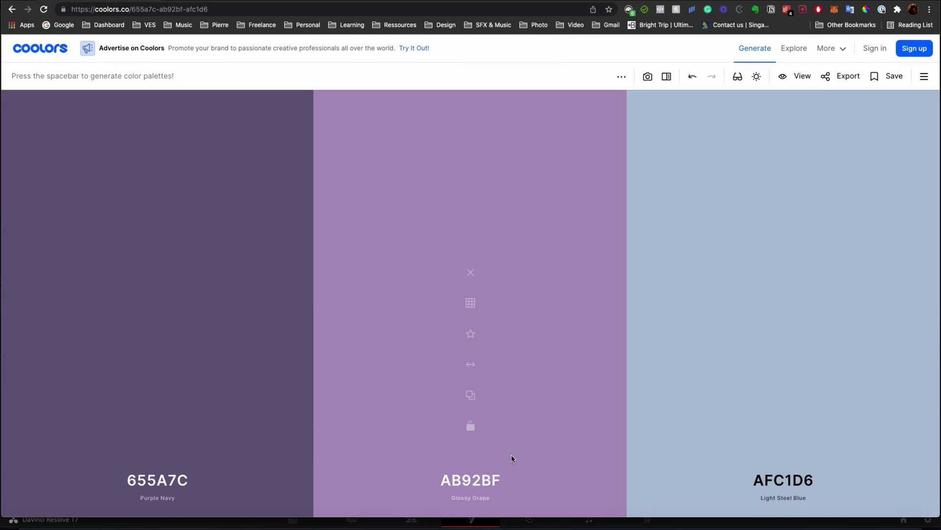
{"action": "left_click", "coordinate": [471, 398]}
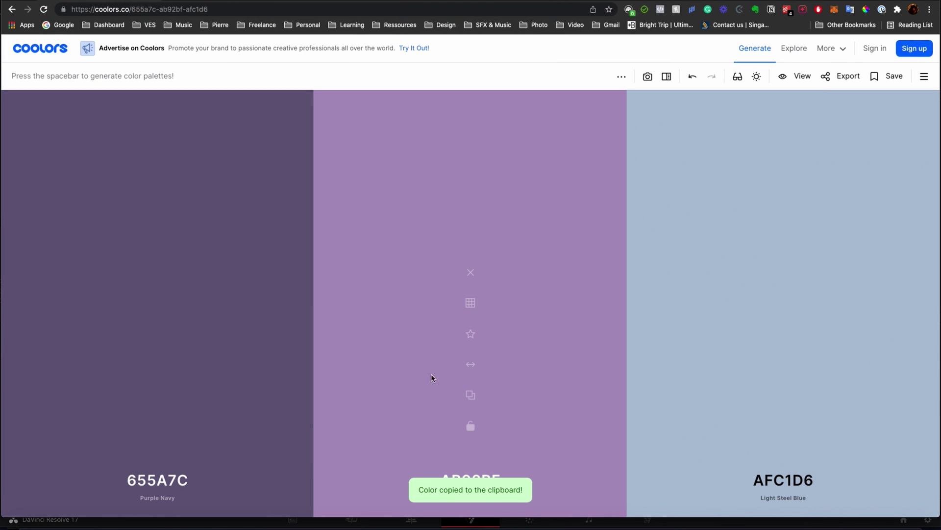
{"action": "key", "text": "super+m"}
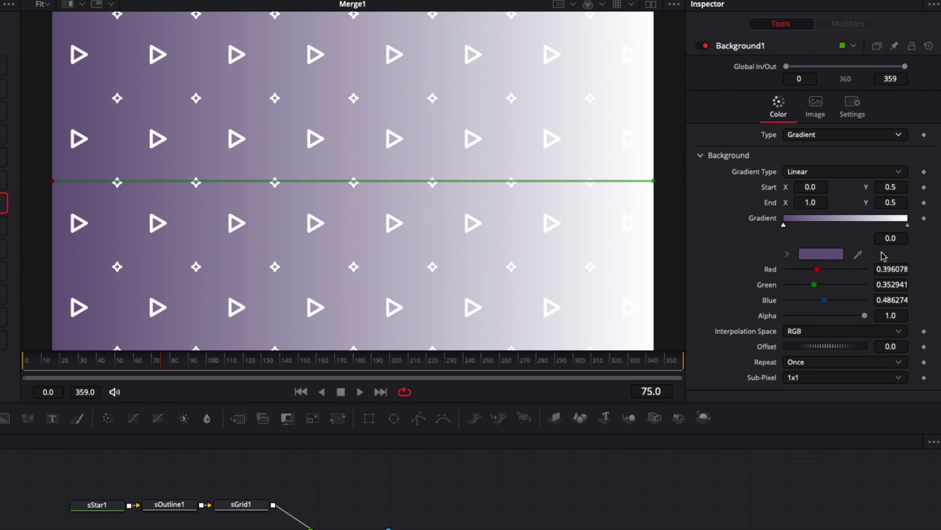
Set the end color of Background1's gradient to the copied hex value AB92BF
{"action": "left_click", "coordinate": [908, 224]}
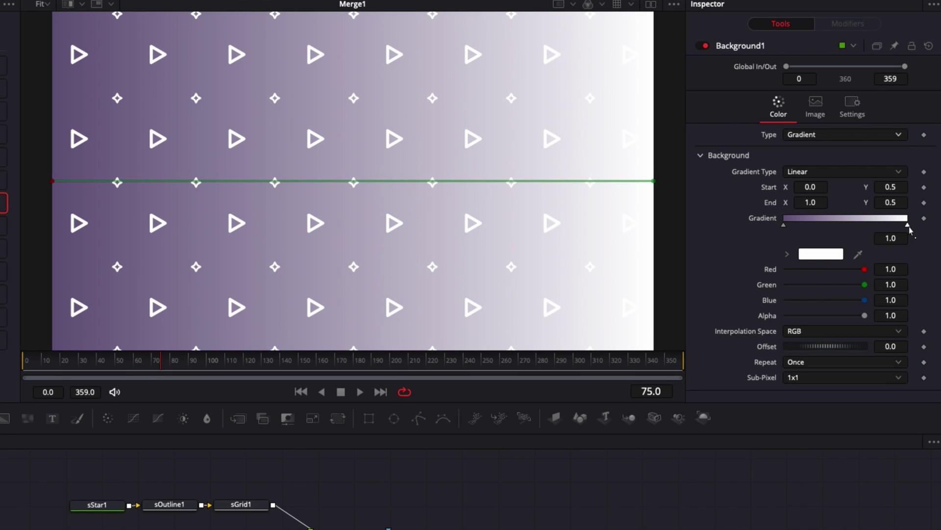
{"action": "left_click", "coordinate": [827, 254]}
{"action": "key", "text": "BackSpace"}
{"action": "right_click", "coordinate": [134, 315]}
{"action": "left_click", "coordinate": [152, 342]}
{"action": "left_click", "coordinate": [119, 391]}
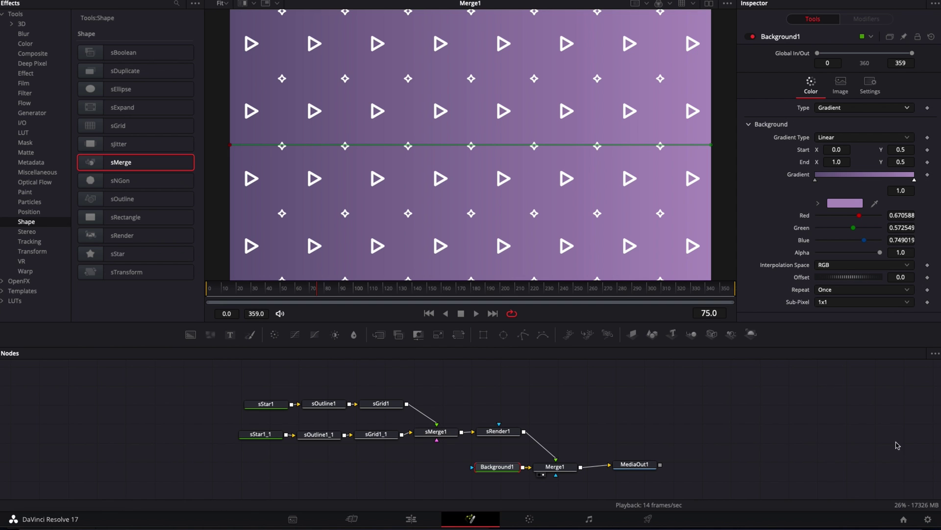
Copy the hex code AFC1D6 from the Coolors palette in the browser and set it as sStar1's style color in DaVinci Resolve
{"action": "left_click", "coordinate": [880, 522]}
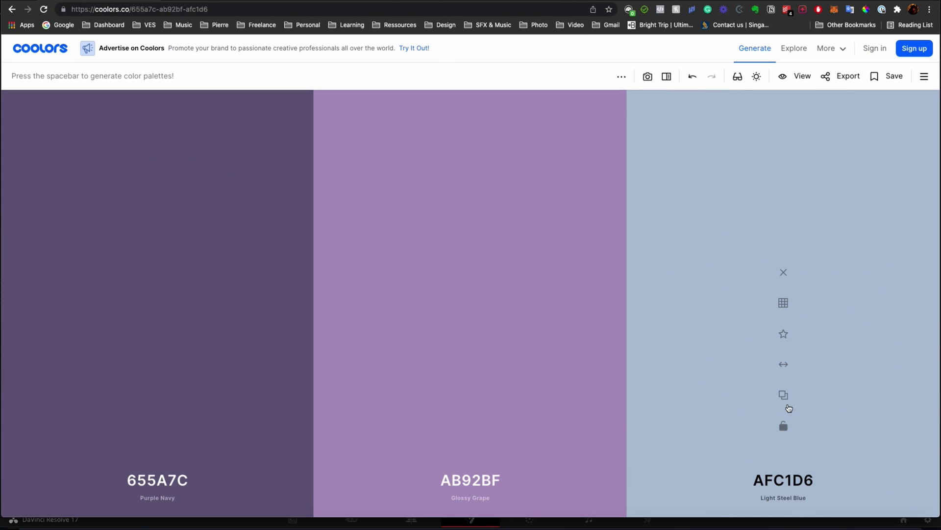
{"action": "left_click", "coordinate": [785, 397]}
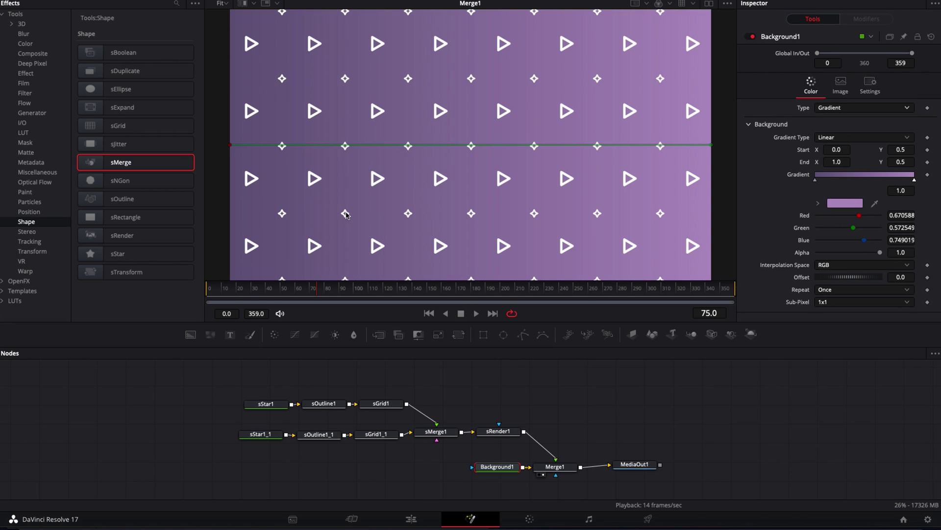
{"action": "left_click", "coordinate": [266, 404]}
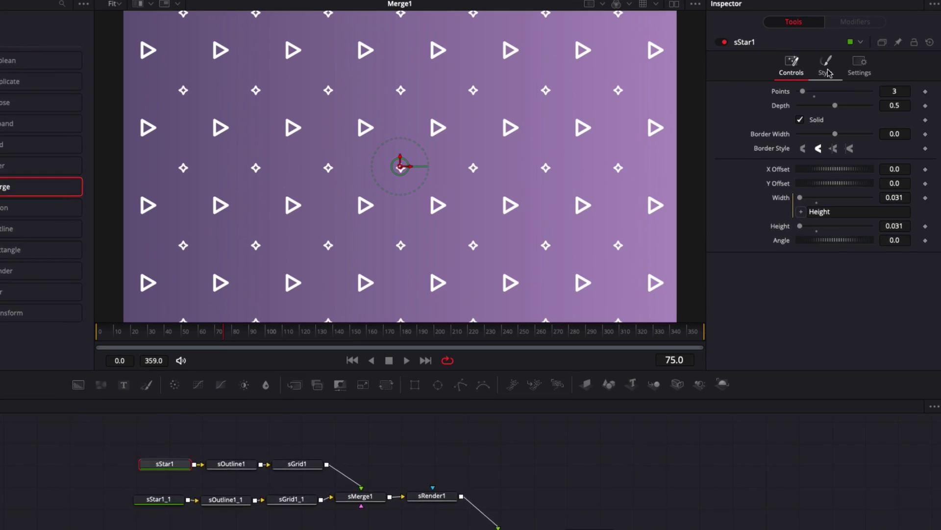
{"action": "left_click", "coordinate": [866, 30]}
{"action": "left_click", "coordinate": [818, 95]}
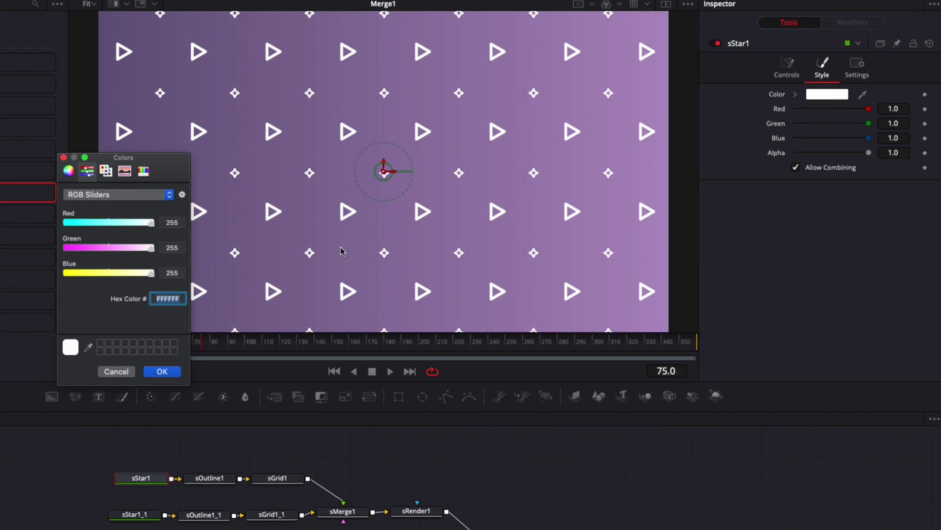
{"action": "key", "text": "BackSpace"}
{"action": "right_click", "coordinate": [168, 299]}
{"action": "left_click", "coordinate": [185, 326]}
{"action": "left_click", "coordinate": [162, 371]}
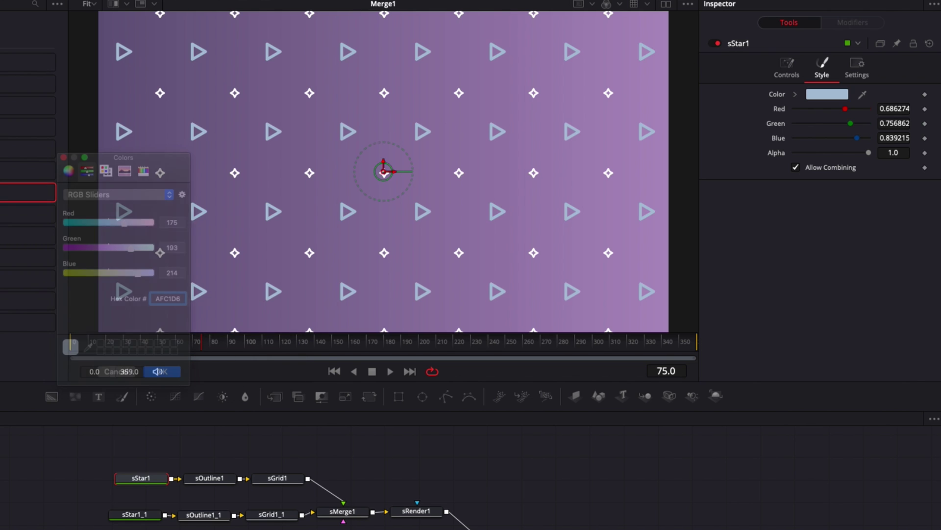
Set sStar1_1's style color to the copied hex value AFC1D6
{"action": "left_click", "coordinate": [134, 516]}
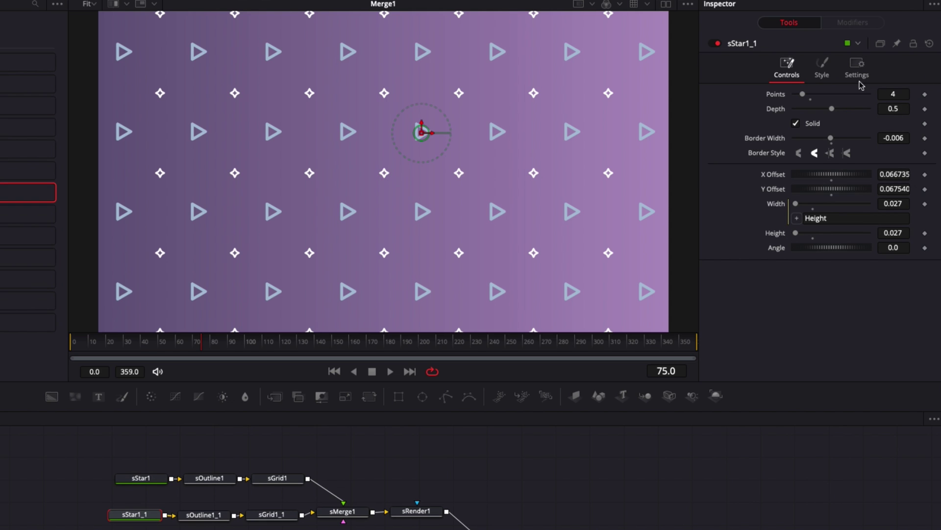
{"action": "left_click", "coordinate": [823, 66]}
{"action": "left_click", "coordinate": [818, 95]}
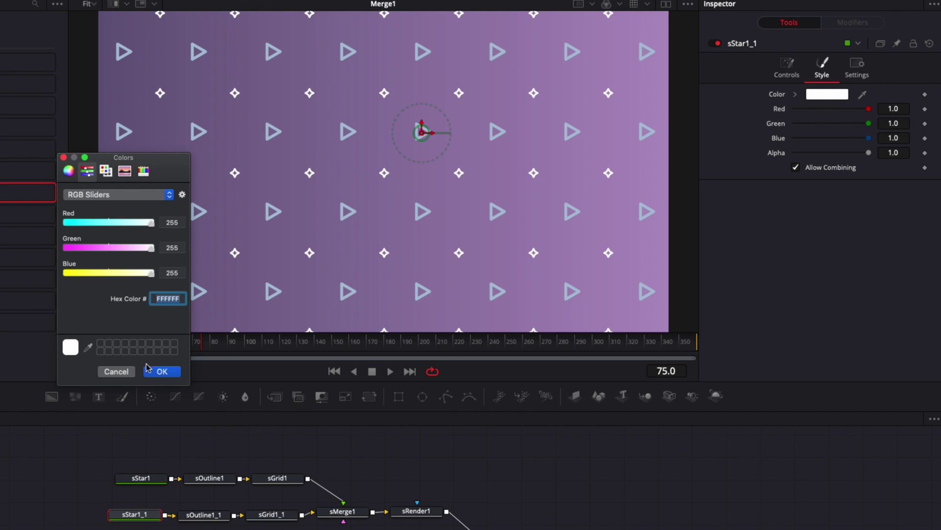
{"action": "key", "text": "BackSpace"}
{"action": "right_click", "coordinate": [166, 300]}
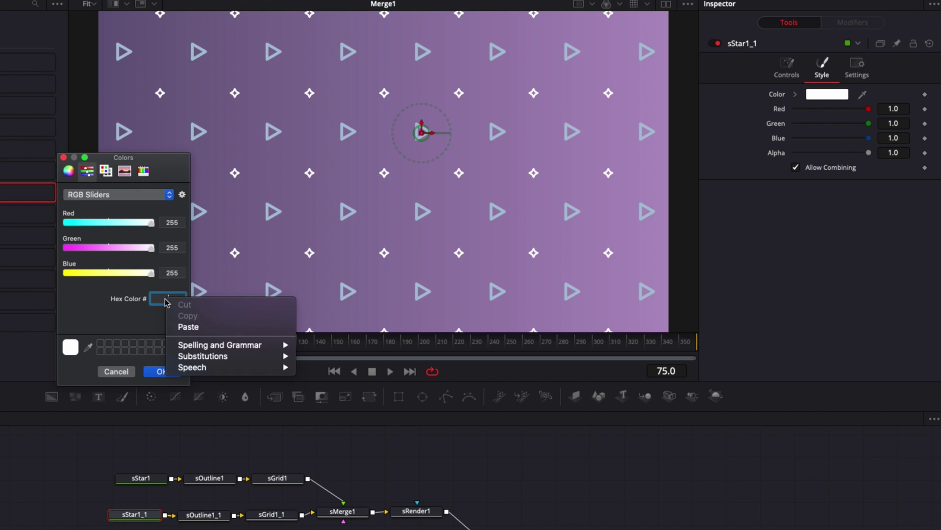
{"action": "left_click", "coordinate": [188, 327]}
{"action": "left_click", "coordinate": [162, 371]}
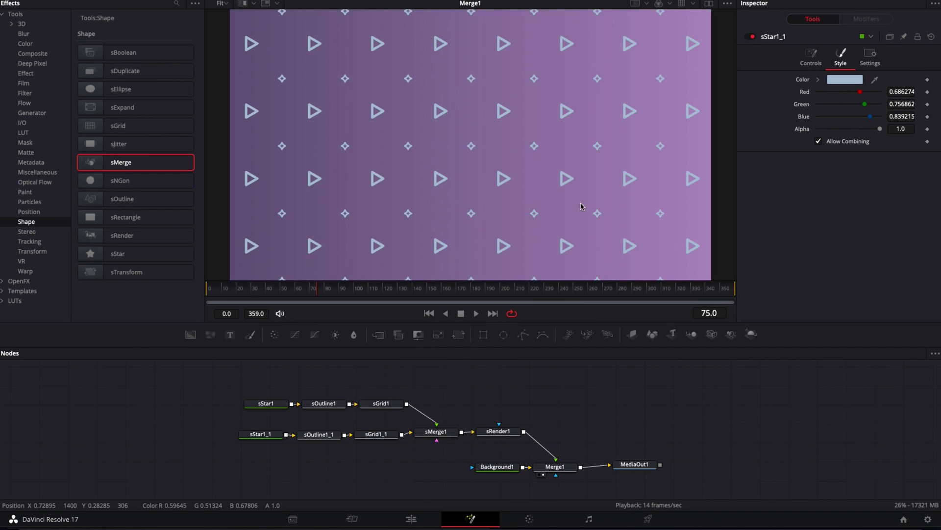
At frame 0, extend Background1's gradient line horizontally beyond both frame edges, with start X about -0.2 and end X about 1.24
{"action": "left_click", "coordinate": [497, 466]}
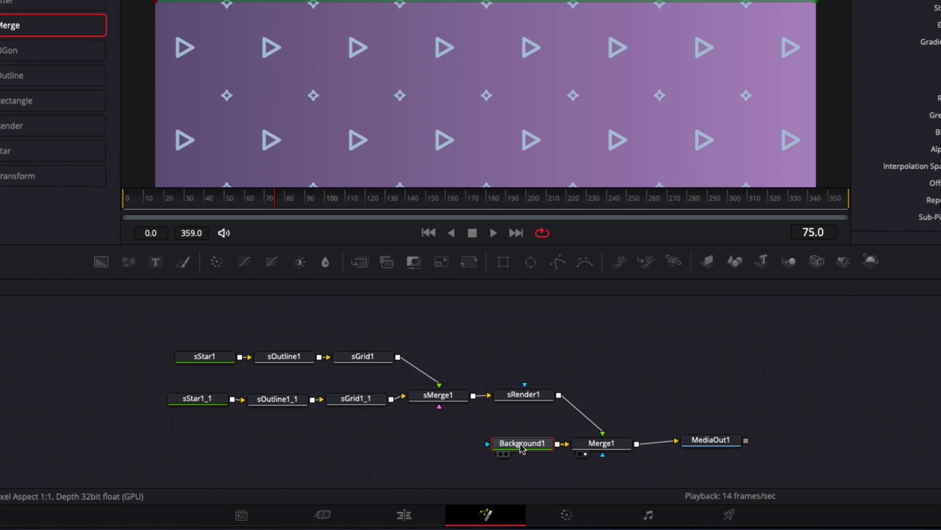
{"action": "mouse_move", "coordinate": [511, 446]}
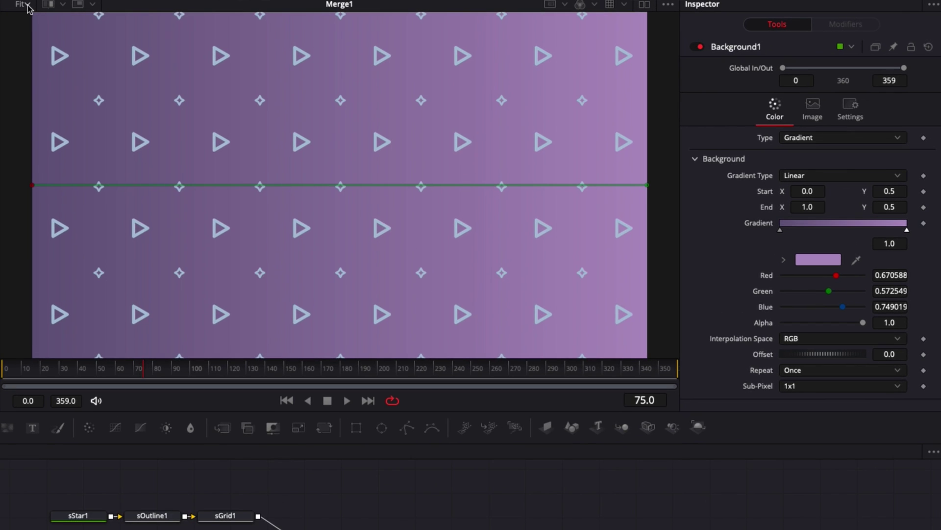
{"action": "left_click", "coordinate": [28, 6]}
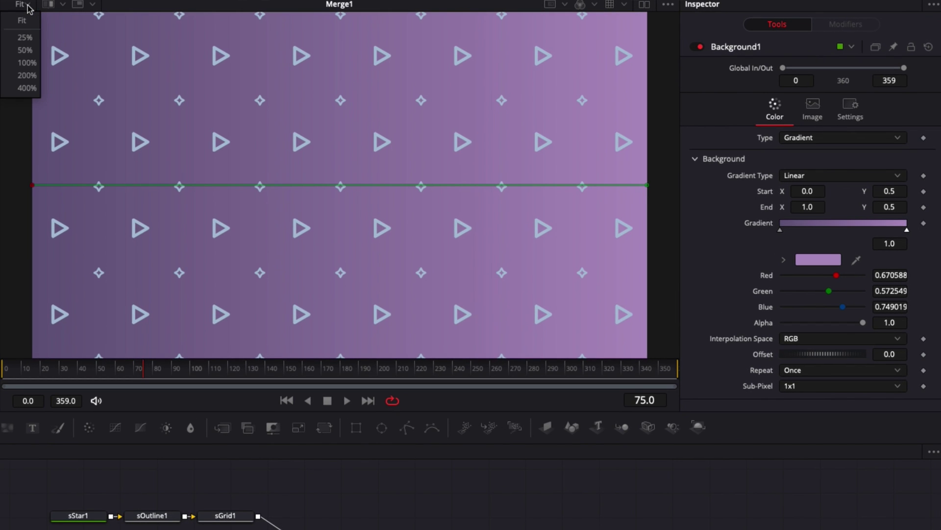
{"action": "left_click", "coordinate": [26, 36]}
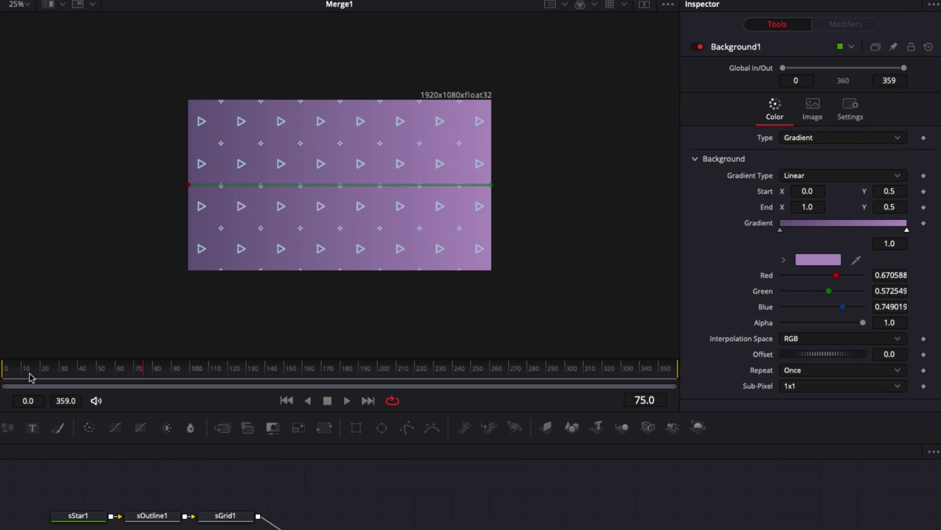
{"action": "left_click_drag", "start_coordinate": [27, 371], "coordinate": [1, 374]}
{"action": "left_click", "coordinate": [188, 185]}
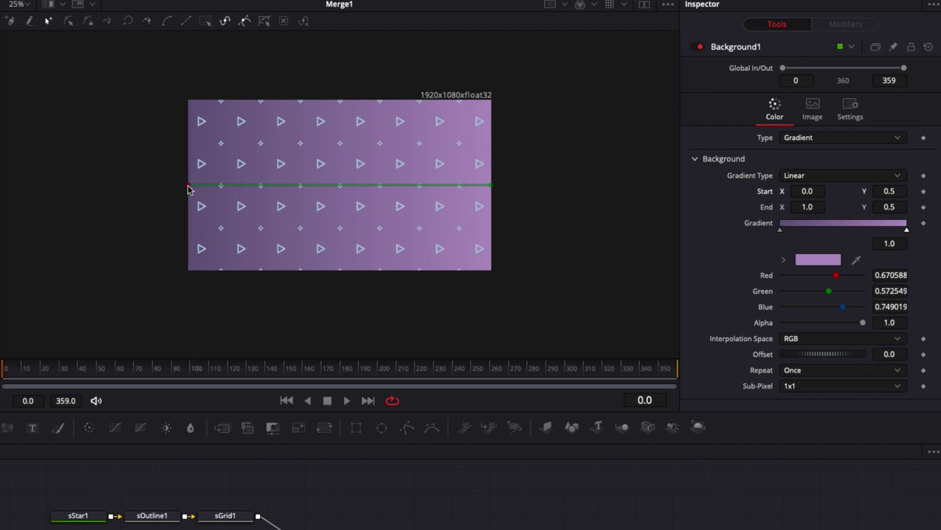
{"action": "left_click_drag", "start_coordinate": [189, 186], "coordinate": [126, 184]}
{"action": "left_click_drag", "start_coordinate": [491, 185], "coordinate": [566, 189]}
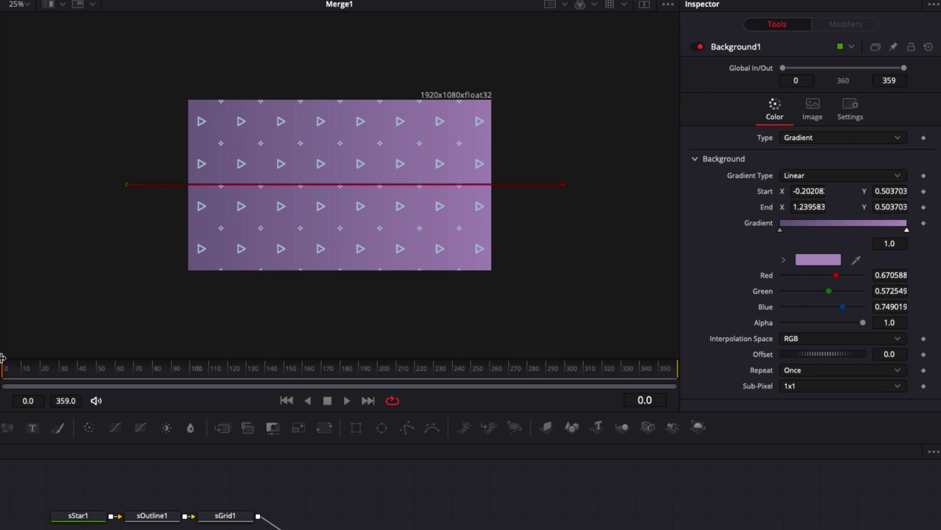
Keyframe the gradient's start and end at frame 0, and at frame 30 move them to about (-0.19, -0.19) and (1.19, 1.21)
{"action": "left_click", "coordinate": [924, 192]}
{"action": "left_click", "coordinate": [924, 207]}
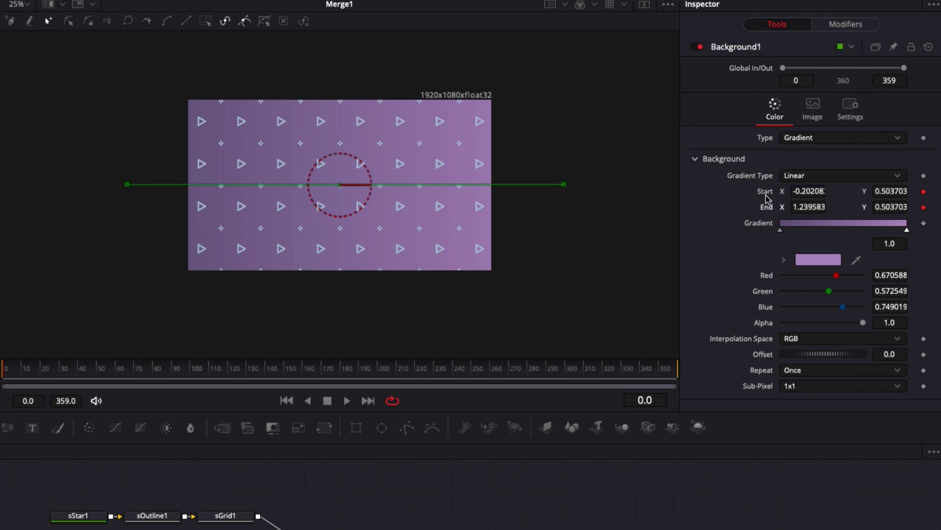
{"action": "left_click", "coordinate": [60, 370]}
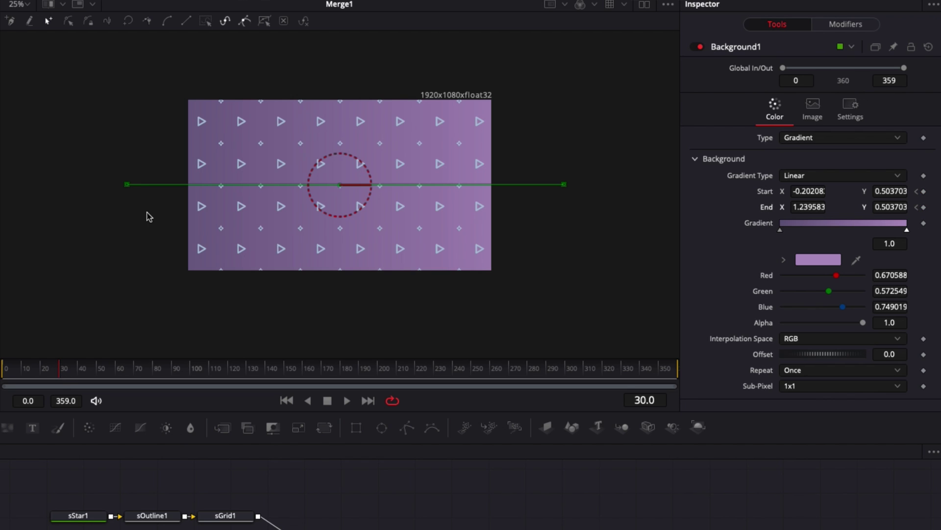
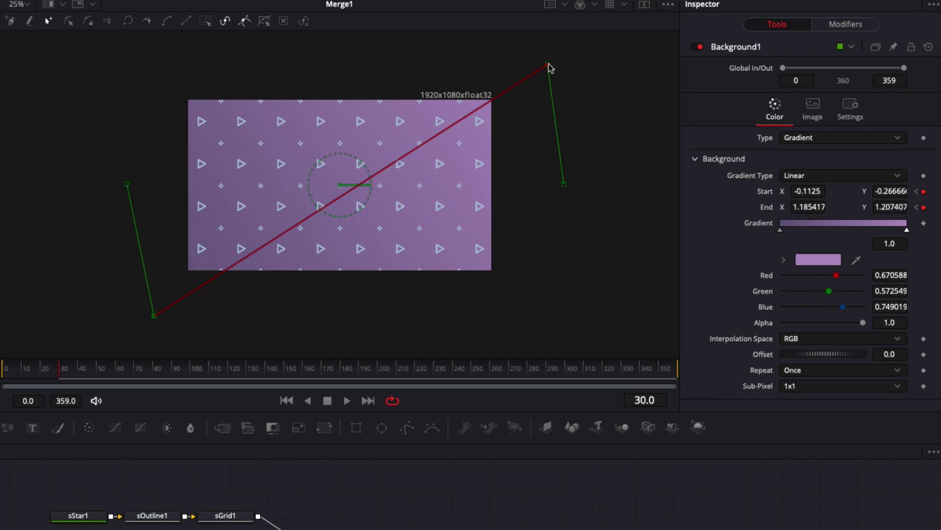
{"action": "left_click_drag", "start_coordinate": [154, 318], "coordinate": [133, 307]}
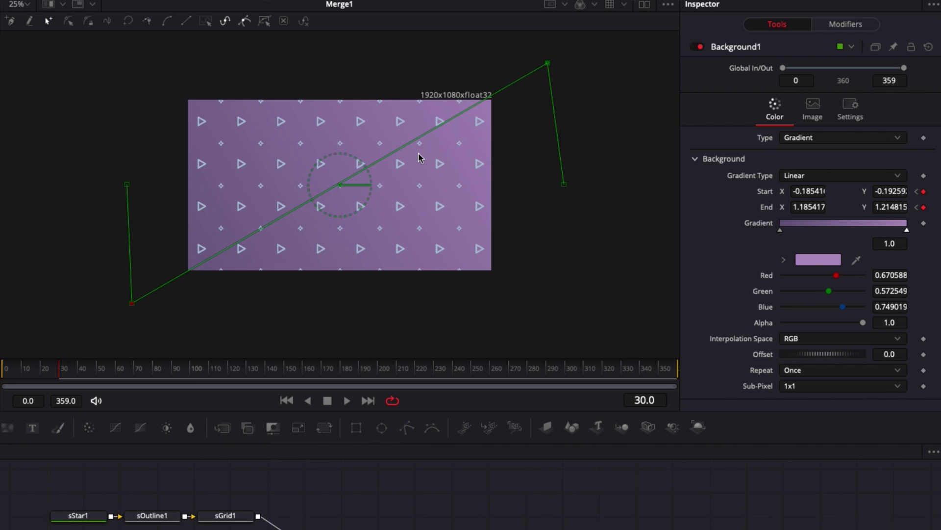
At frame 61, rotate the gradient line further with its start at about (0.23, -0.33) and end at about (0.74, 1.28)
{"action": "left_click", "coordinate": [117, 373]}
{"action": "left_click_drag", "start_coordinate": [131, 303], "coordinate": [257, 326]}
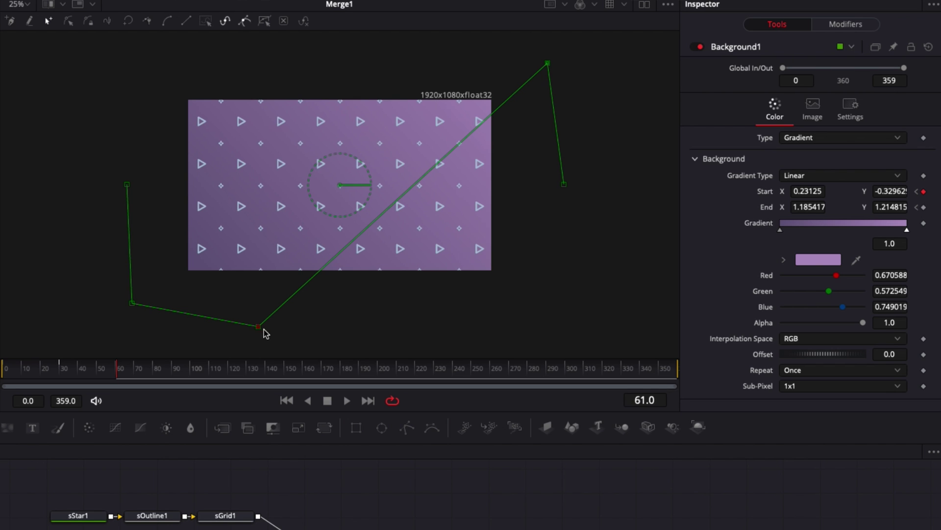
{"action": "left_click_drag", "start_coordinate": [547, 64], "coordinate": [411, 51]}
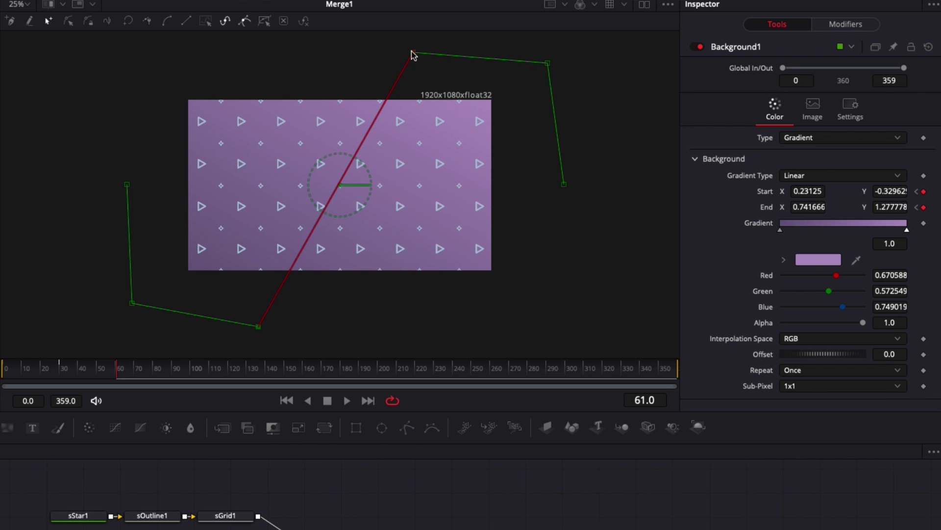
At frame 91, move the gradient's start to about (0.76, -0.33) and its end to about (0.26, 1.26)
{"action": "left_click", "coordinate": [175, 373]}
{"action": "left_click_drag", "start_coordinate": [258, 327], "coordinate": [417, 327]}
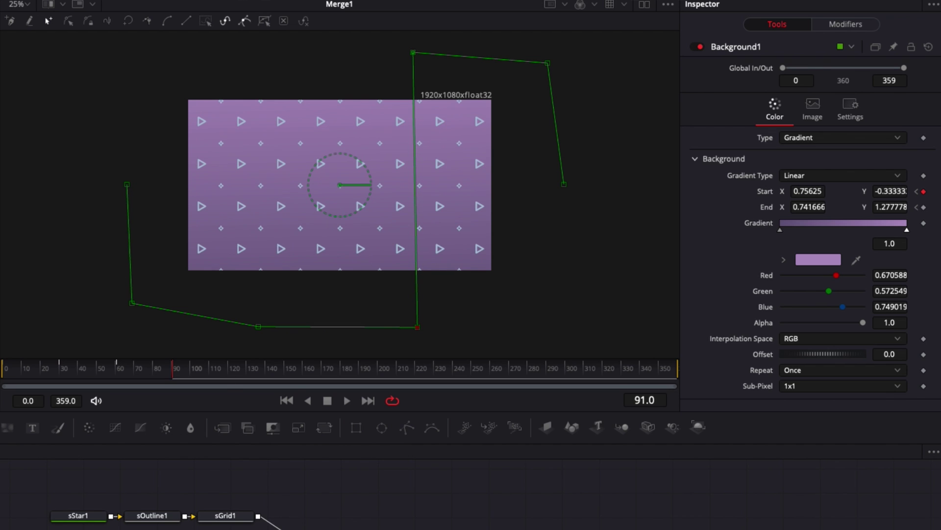
{"action": "left_click_drag", "start_coordinate": [414, 53], "coordinate": [268, 57]}
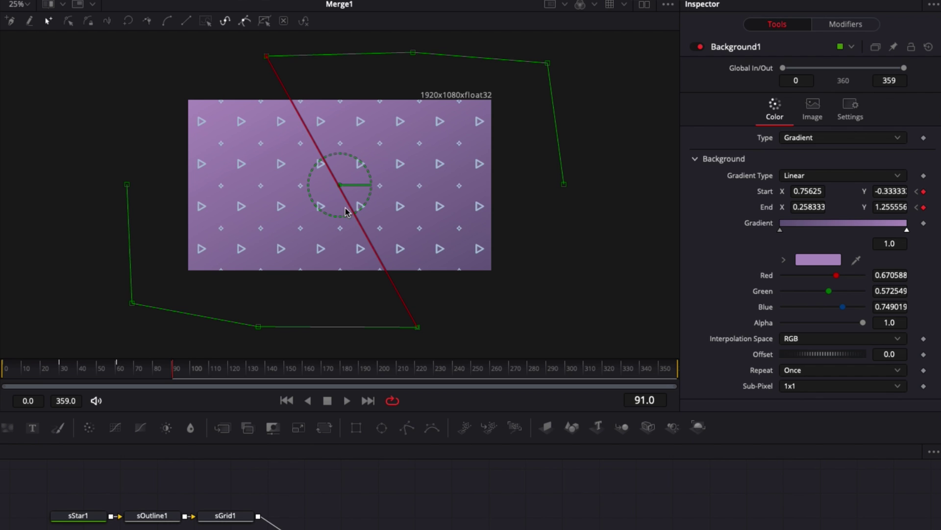
At frame 120, move the gradient's start to about (1.21, -0.18) and its end to about (-0.11, 1.12)
{"action": "left_click", "coordinate": [229, 374]}
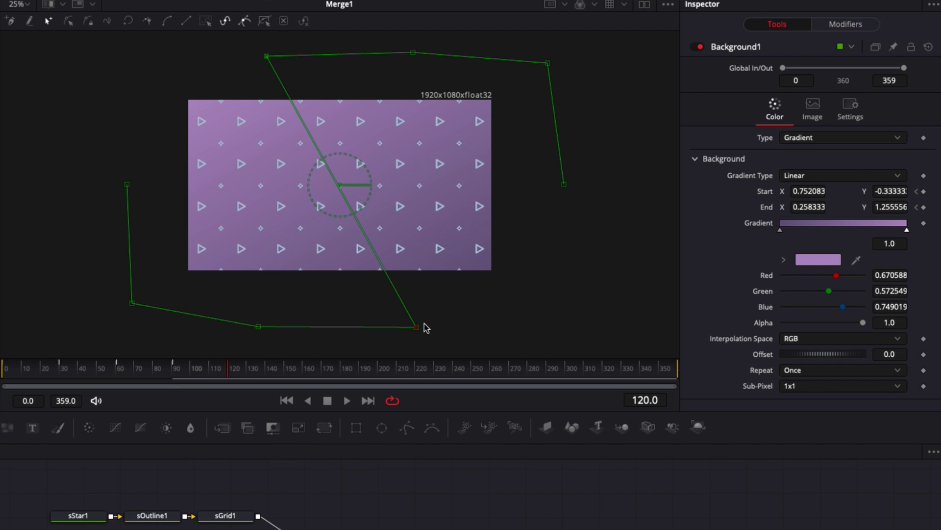
{"action": "left_click_drag", "start_coordinate": [415, 328], "coordinate": [554, 302]}
{"action": "left_click_drag", "start_coordinate": [266, 56], "coordinate": [155, 80]}
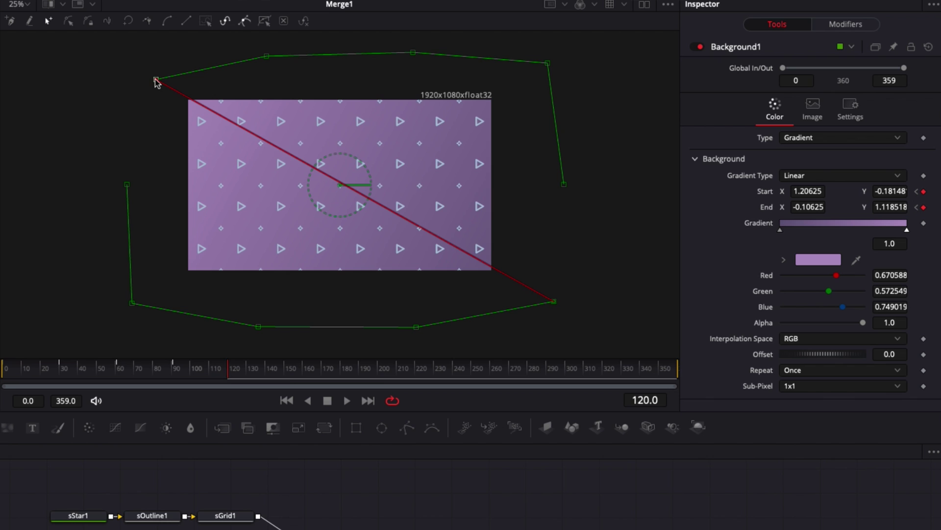
At frame 151, move the gradient's end to about (-0.2, 0.51) and its start to about (1.24, 0.5), and play back the animation
{"action": "left_click", "coordinate": [285, 373]}
{"action": "left_click_drag", "start_coordinate": [157, 82], "coordinate": [127, 185]}
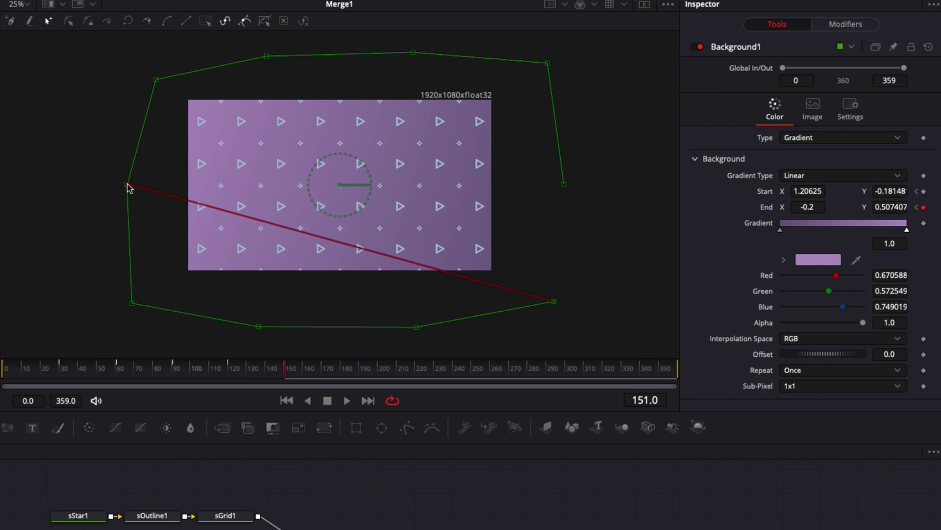
{"action": "left_click_drag", "start_coordinate": [555, 302], "coordinate": [565, 185]}
{"action": "key", "text": "Home"}
{"action": "key", "text": "space"}
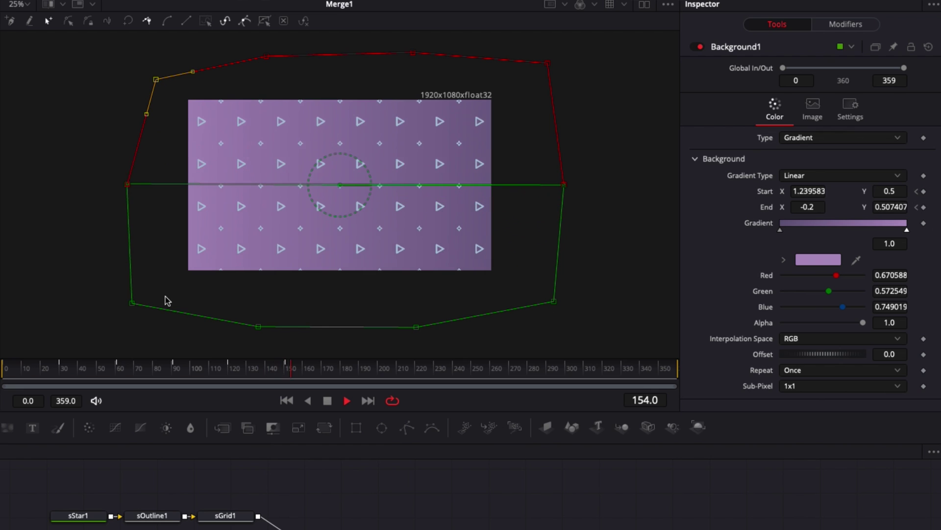
{"action": "key", "text": "space"}
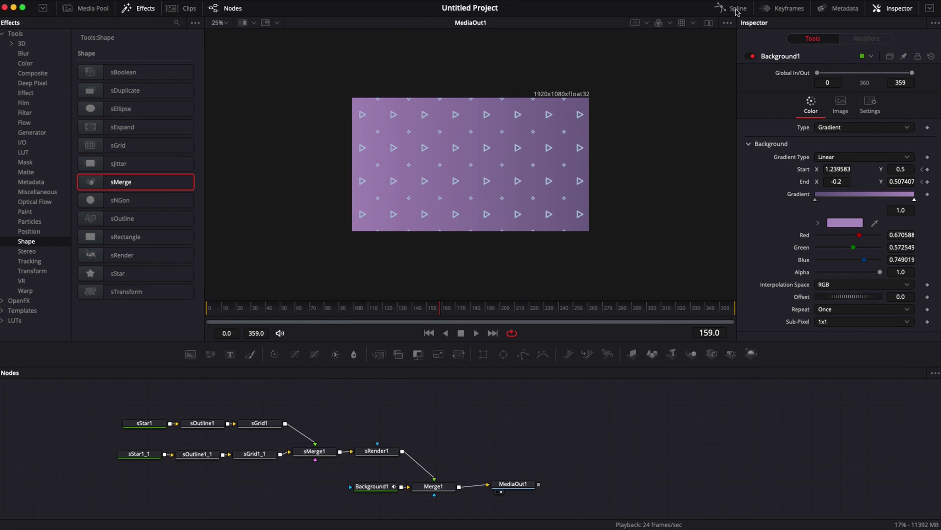
Set the selected displacement curves of Background1's gradient start and end to ping-pong in the Spline editor
{"action": "left_click", "coordinate": [735, 8]}
{"action": "left_click", "coordinate": [487, 447]}
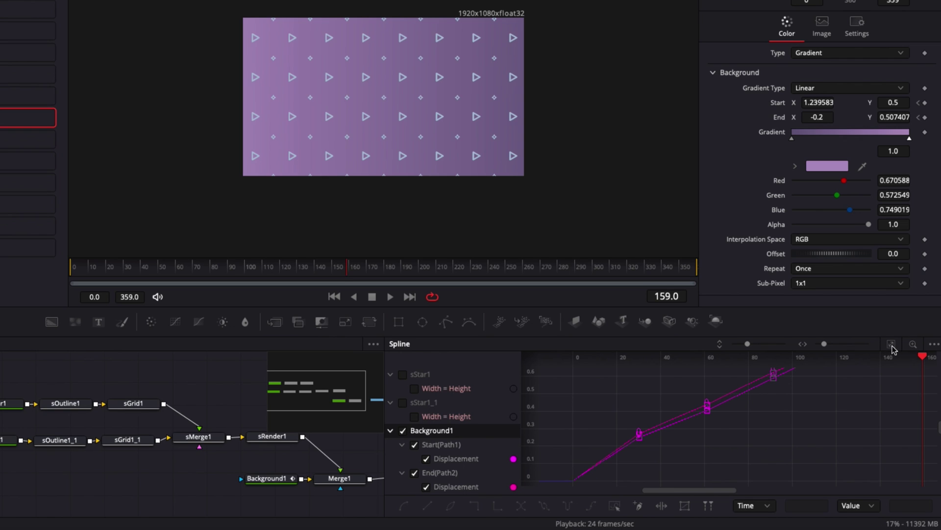
{"action": "left_click", "coordinate": [892, 347]}
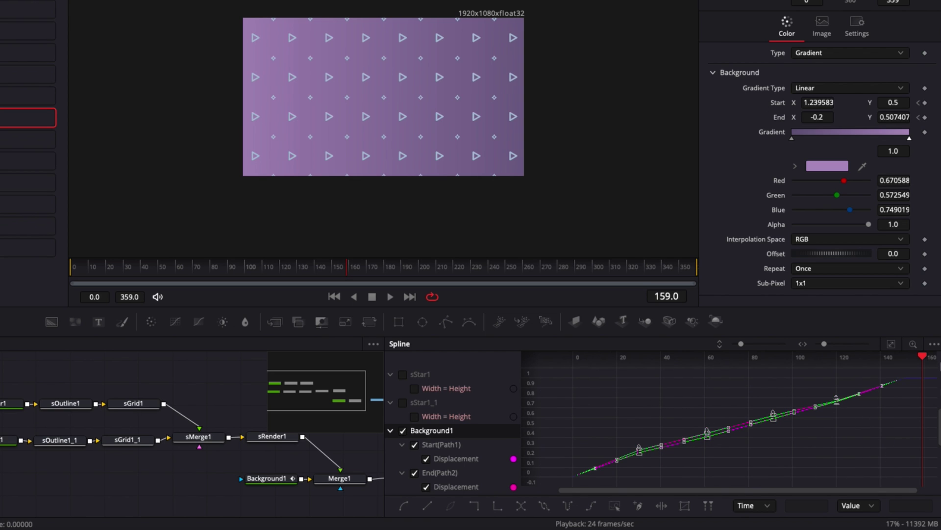
{"action": "scroll", "coordinate": [876, 391], "scroll_direction": "right", "scroll_amount": 5}
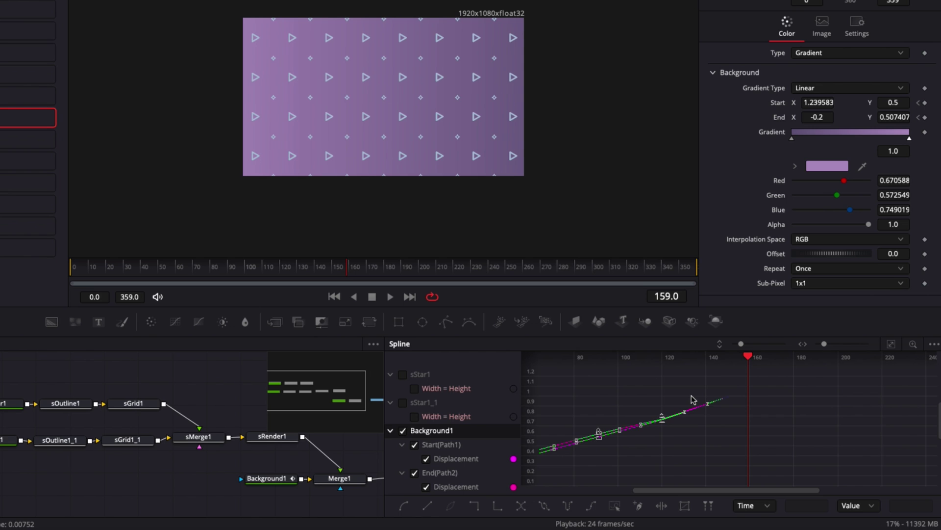
{"action": "scroll", "coordinate": [693, 400], "scroll_direction": "left", "scroll_amount": 3}
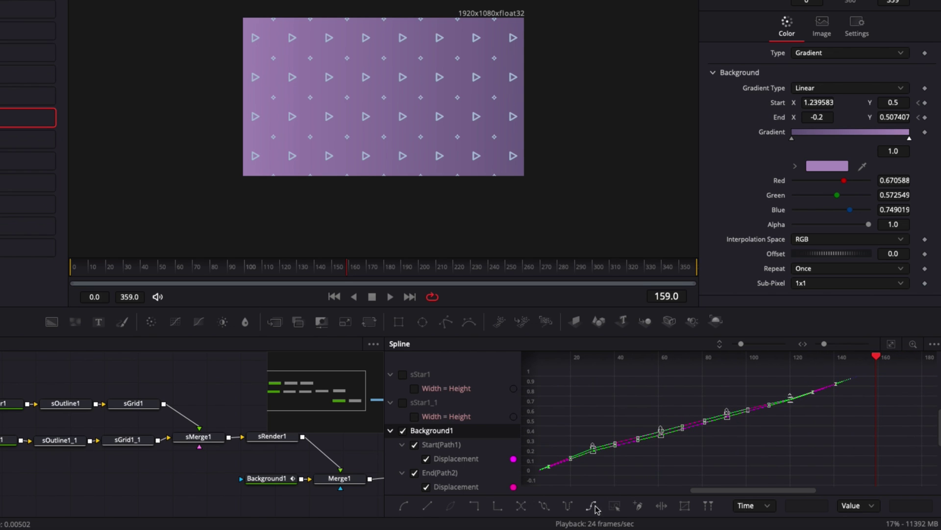
{"action": "left_click", "coordinate": [568, 506]}
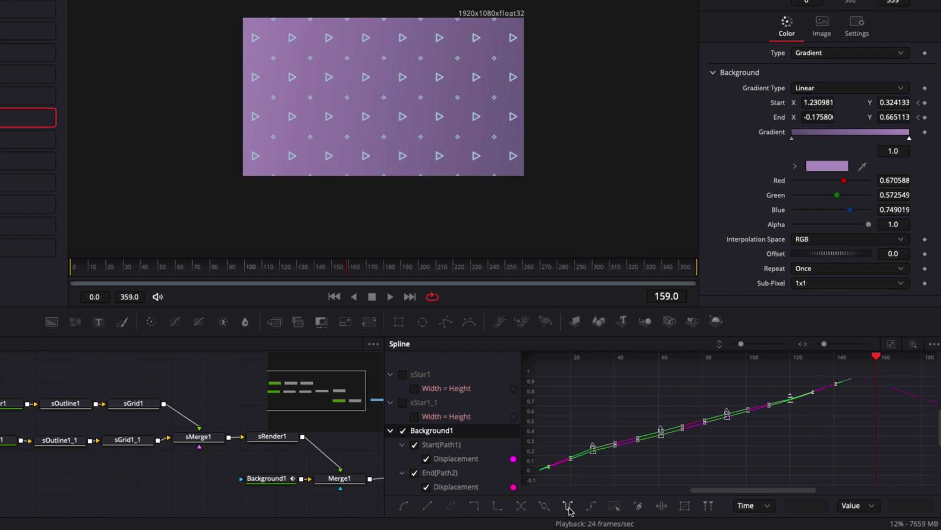
{"action": "scroll", "coordinate": [729, 441], "scroll_direction": "left", "scroll_amount": 1}
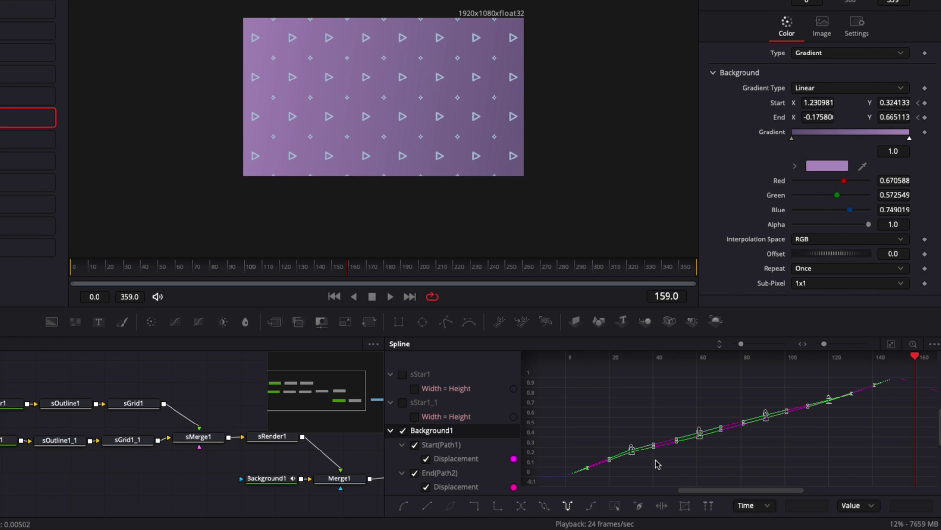
{"action": "scroll", "coordinate": [657, 464], "scroll_direction": "right", "scroll_amount": 4}
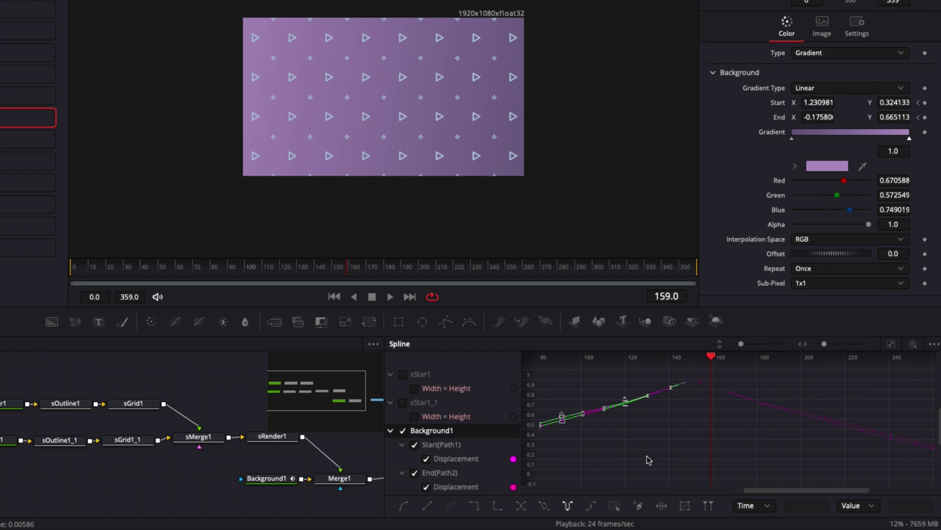
Inspect the repeating gradient displacement curves in the Spline editor and play back the animation
{"action": "scroll", "coordinate": [778, 425], "scroll_direction": "right", "scroll_amount": 8}
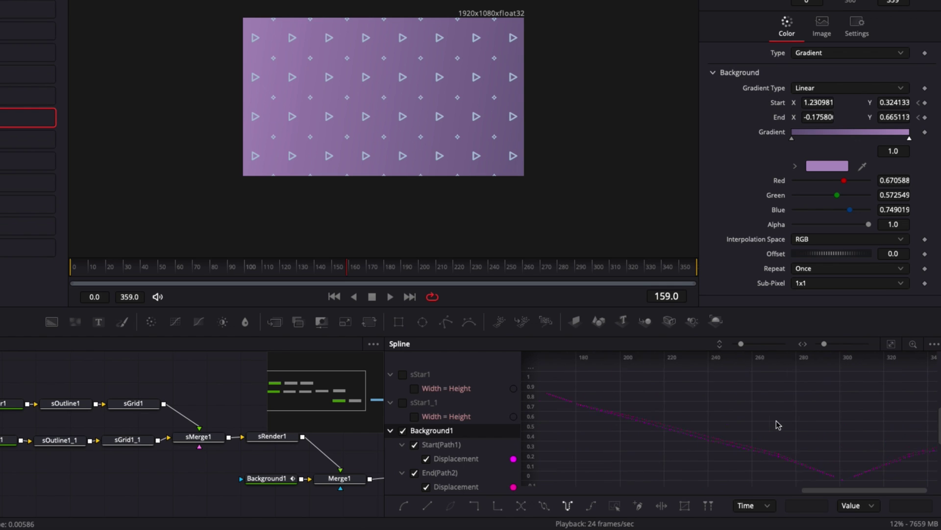
{"action": "scroll", "coordinate": [700, 433], "scroll_direction": "right", "scroll_amount": 4}
{"action": "scroll", "coordinate": [870, 415], "scroll_direction": "right", "scroll_amount": 8}
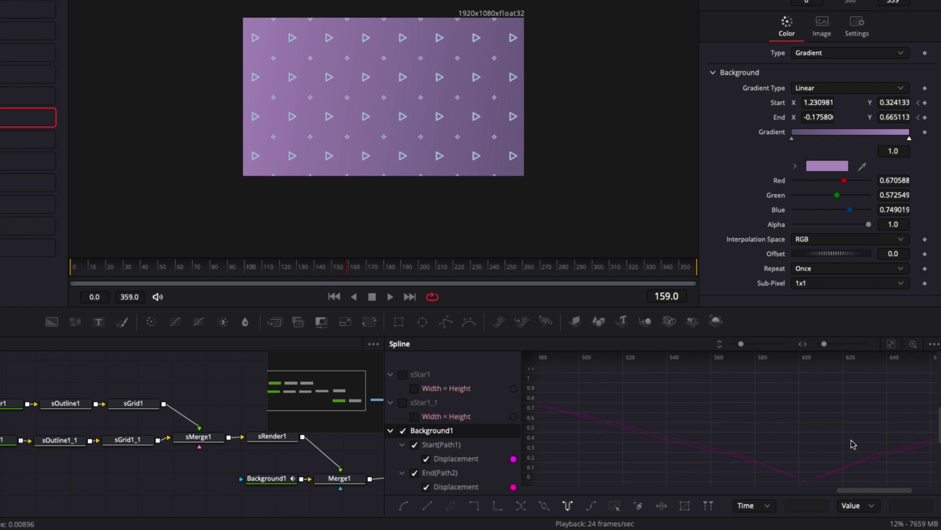
{"action": "key", "text": "Home"}
{"action": "key", "text": "space"}
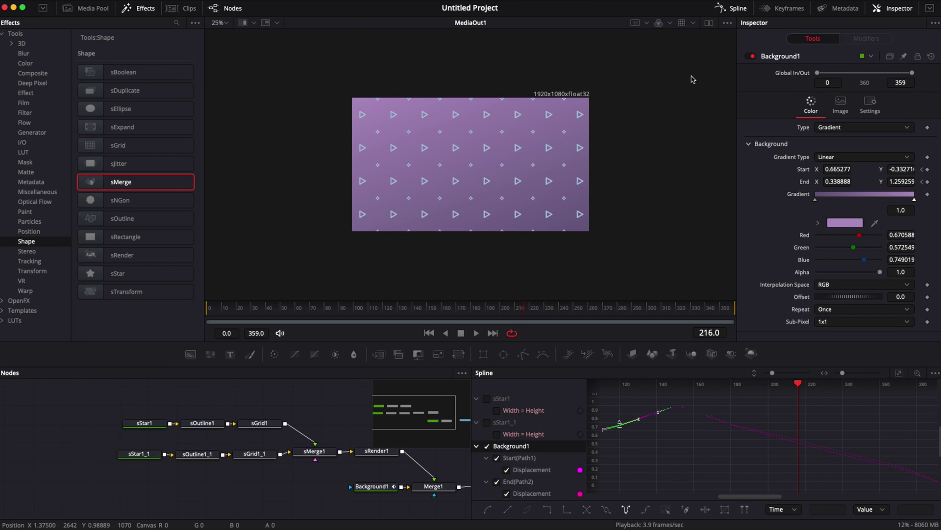
Close the Spline editor and fit the composition to the viewer
{"action": "left_click", "coordinate": [738, 8]}
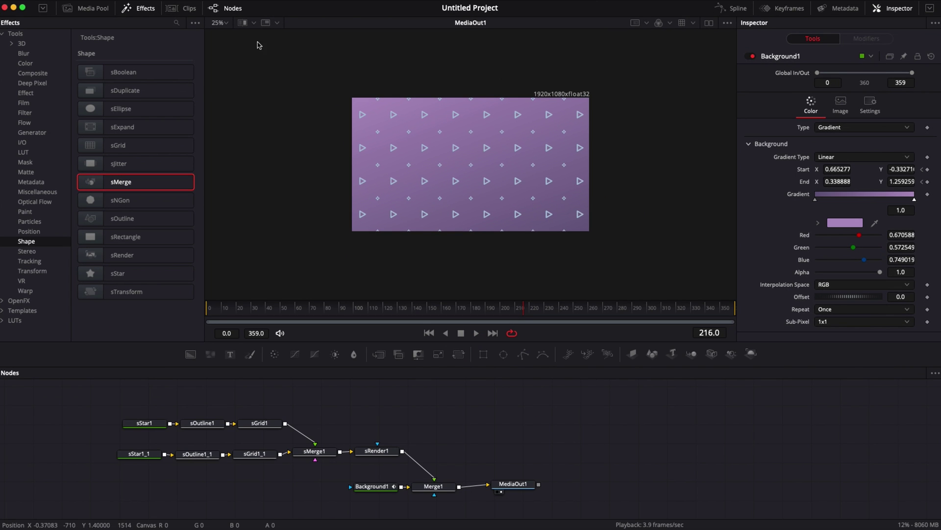
{"action": "left_click", "coordinate": [226, 23]}
{"action": "left_click", "coordinate": [223, 36]}
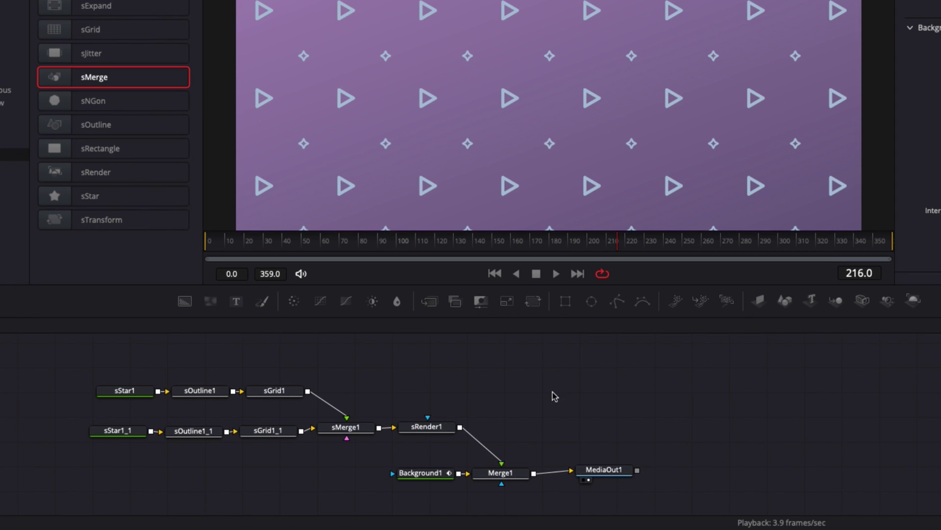
Set sOutline1's length to 0.811 and keyframe its position from 0.0 at frame 0 to 1.0 at frame 60
{"action": "left_click", "coordinate": [200, 393]}
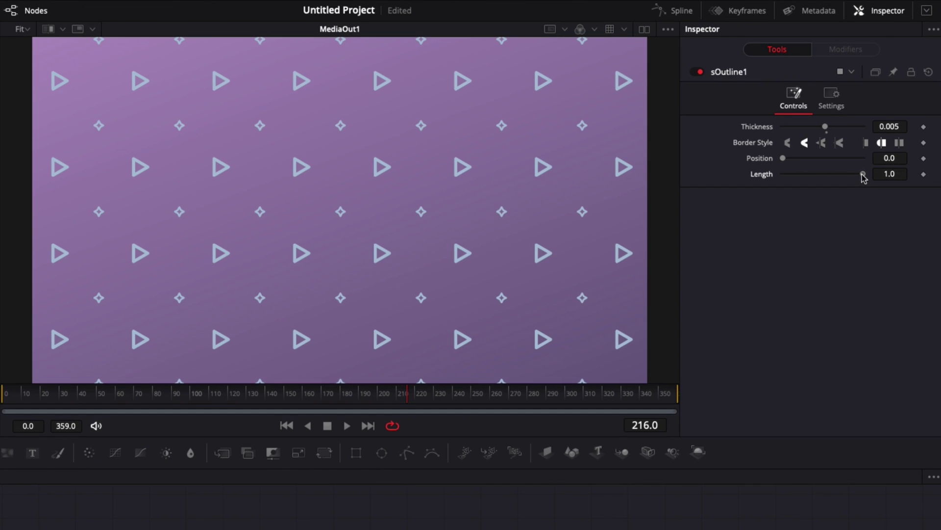
{"action": "mouse_move", "coordinate": [862, 177]}
{"action": "left_mouse_down"}
{"action": "mouse_move", "coordinate": [836, 180]}
{"action": "mouse_move", "coordinate": [849, 182]}
{"action": "left_mouse_up"}
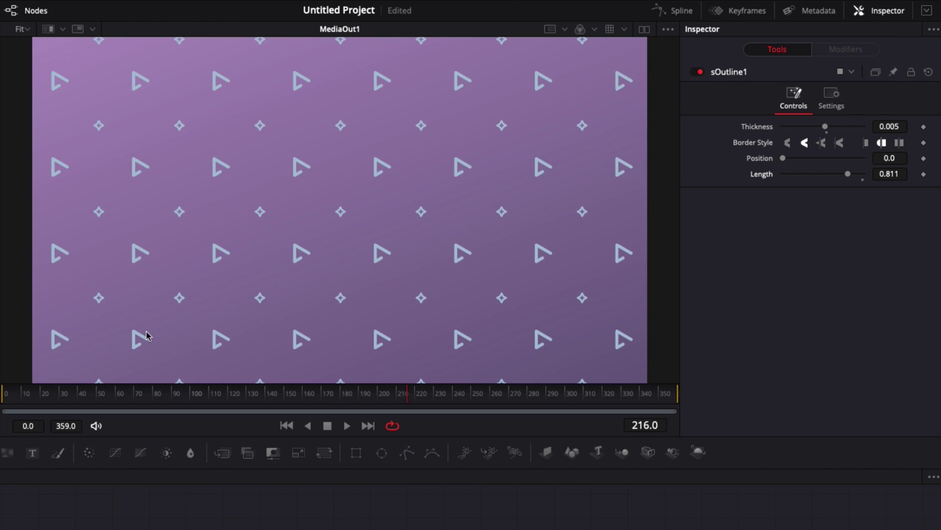
{"action": "left_click_drag", "start_coordinate": [10, 393], "coordinate": [1, 398]}
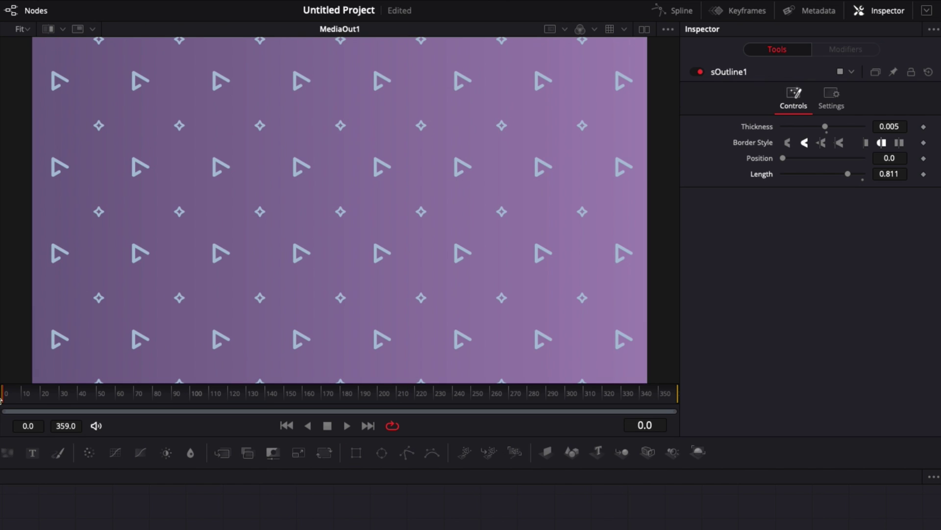
{"action": "left_click", "coordinate": [924, 158]}
{"action": "left_click_drag", "start_coordinate": [31, 395], "coordinate": [116, 399]}
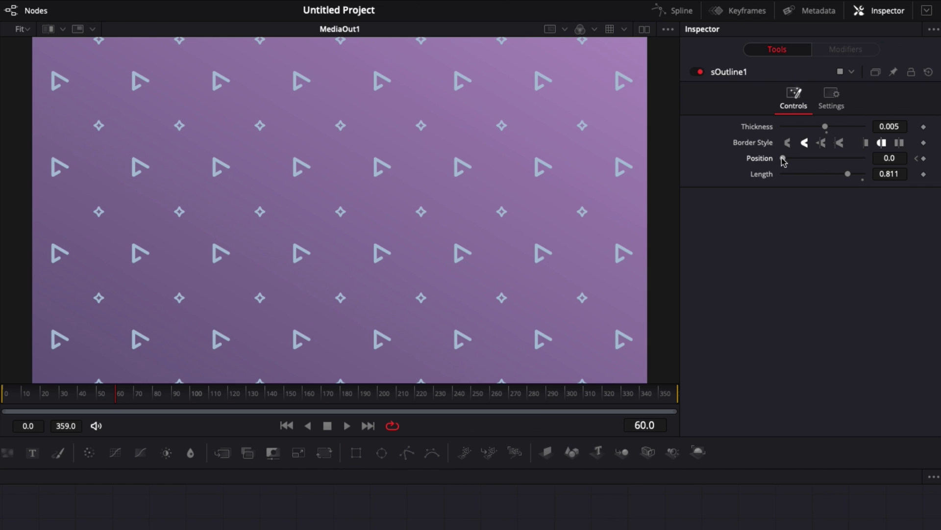
{"action": "left_click_drag", "start_coordinate": [783, 158], "coordinate": [883, 162]}
{"action": "key", "text": "space"}
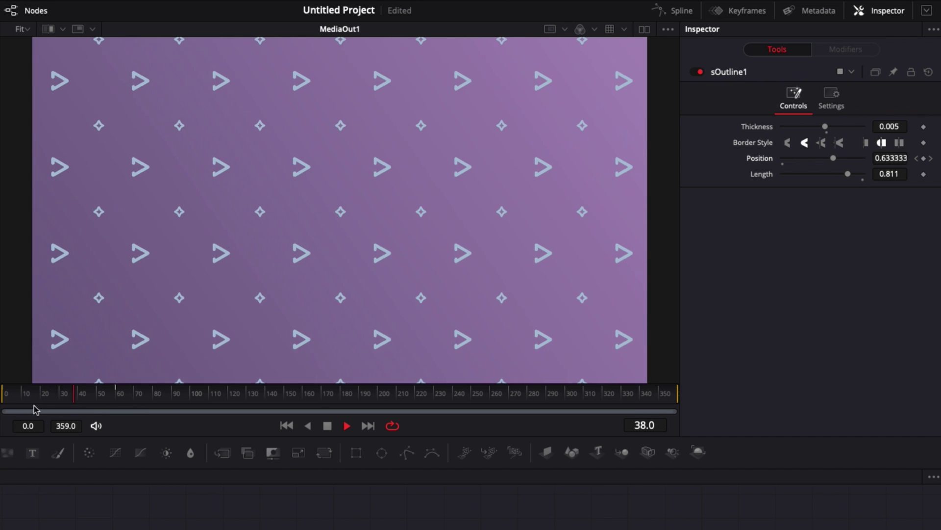
{"action": "key", "text": "space"}
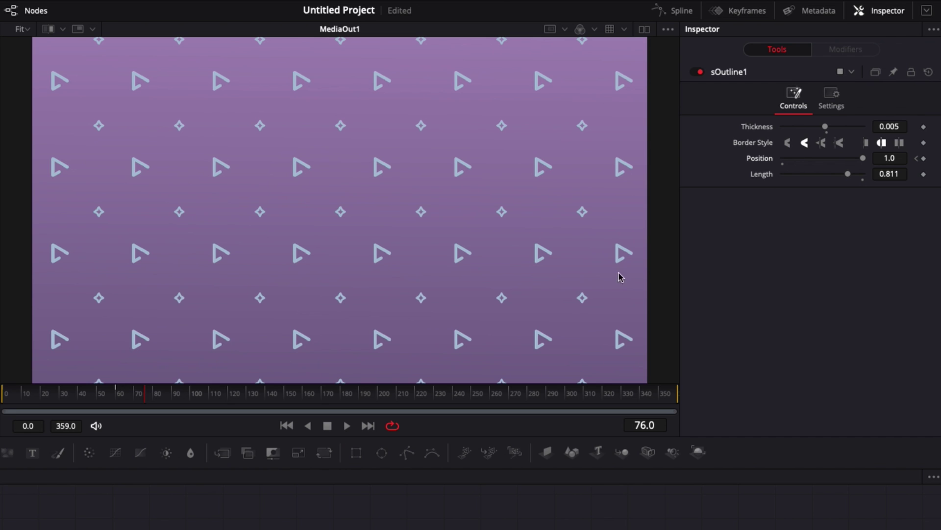
Open the Spline editor and show only sOutline1's position curve, fitted to the graph
{"action": "left_click", "coordinate": [667, 12]}
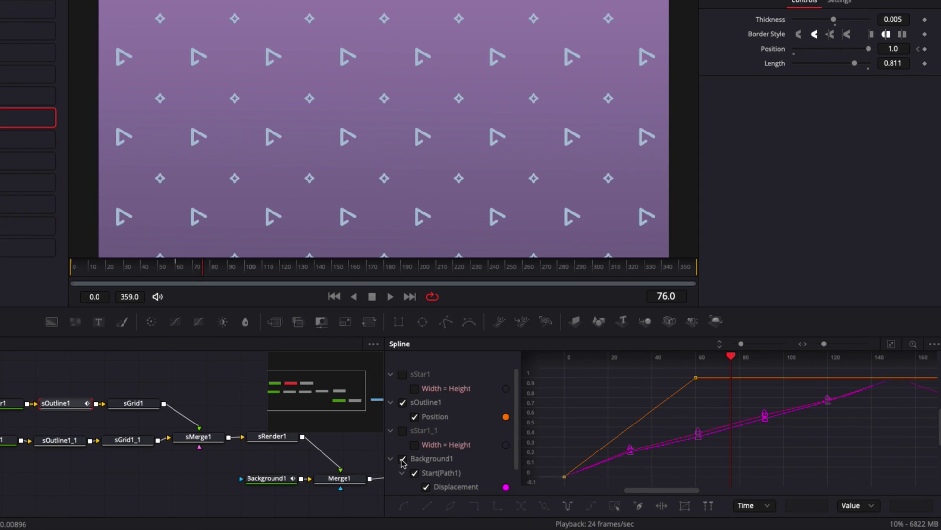
{"action": "left_click", "coordinate": [403, 460]}
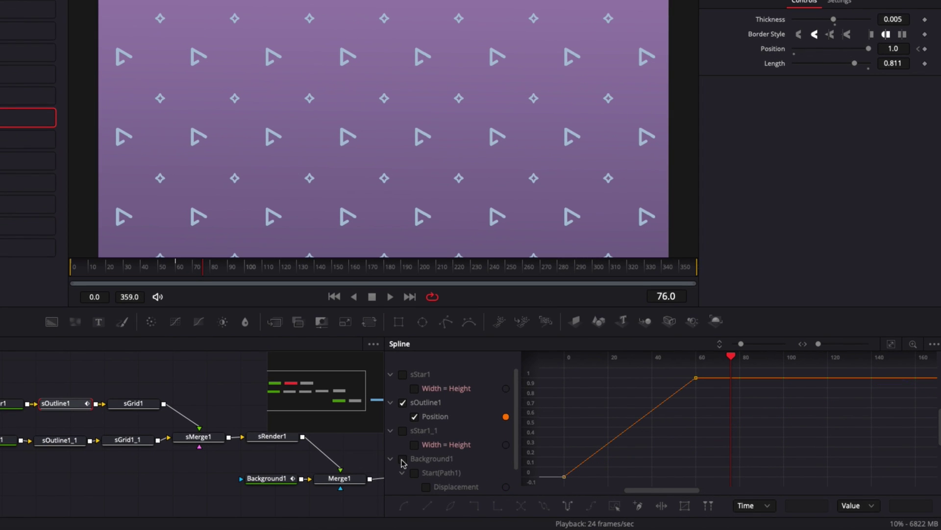
{"action": "left_click", "coordinate": [402, 403]}
{"action": "left_click", "coordinate": [403, 402]}
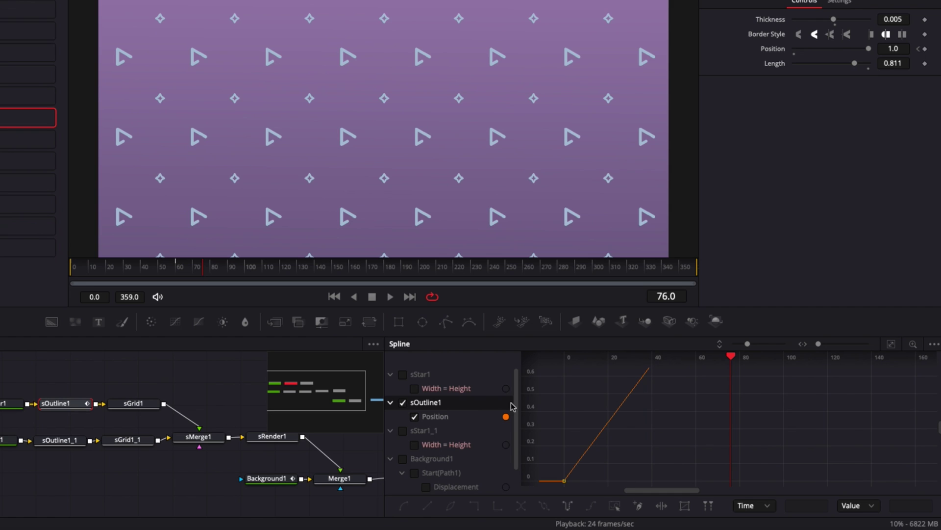
{"action": "left_click", "coordinate": [892, 343]}
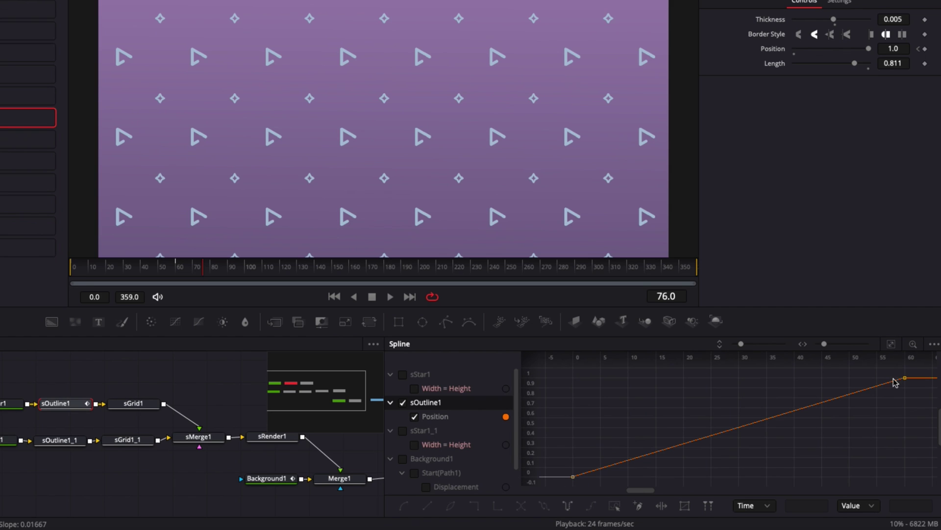
Smooth both keyframes of sOutline1's position curve, set the curve to loop, and play back the animation
{"action": "left_click_drag", "start_coordinate": [562, 483], "coordinate": [920, 372]}
{"action": "left_click", "coordinate": [403, 507]}
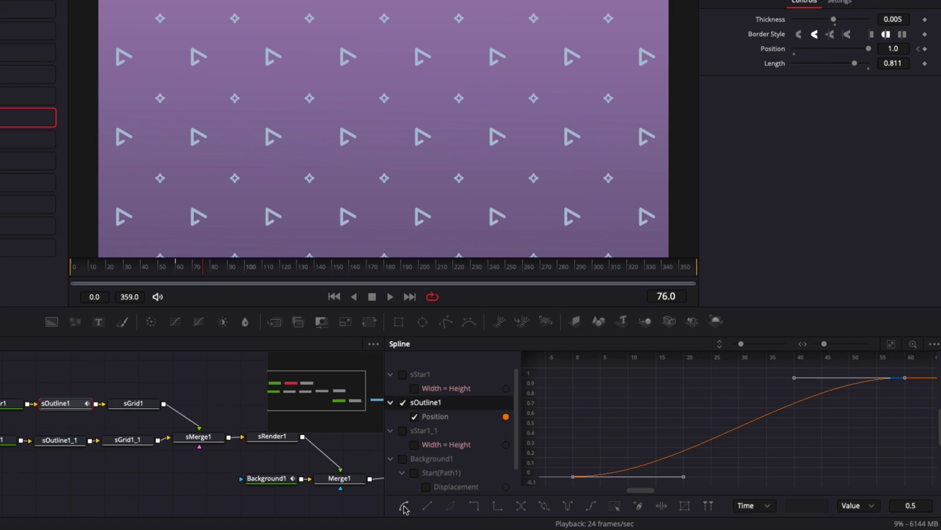
{"action": "left_click", "coordinate": [544, 506]}
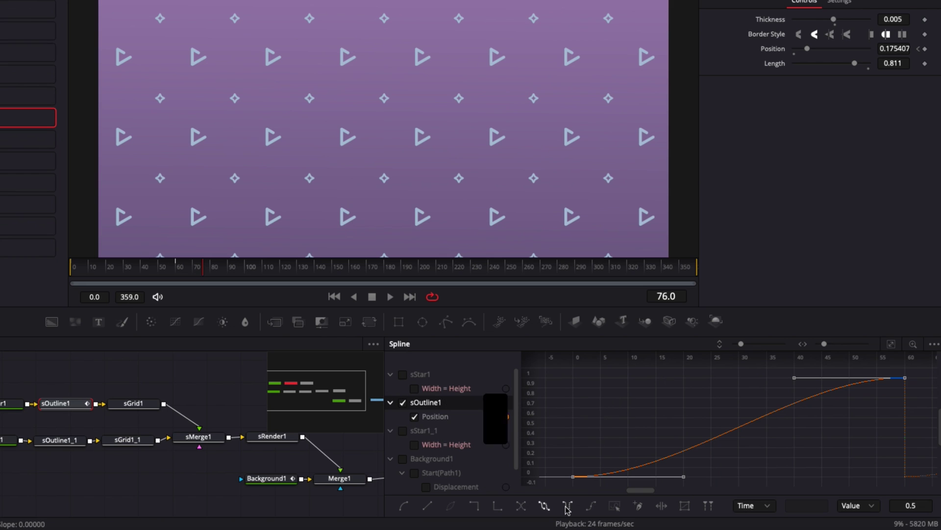
{"action": "scroll", "coordinate": [718, 416], "scroll_direction": "right", "scroll_amount": 1}
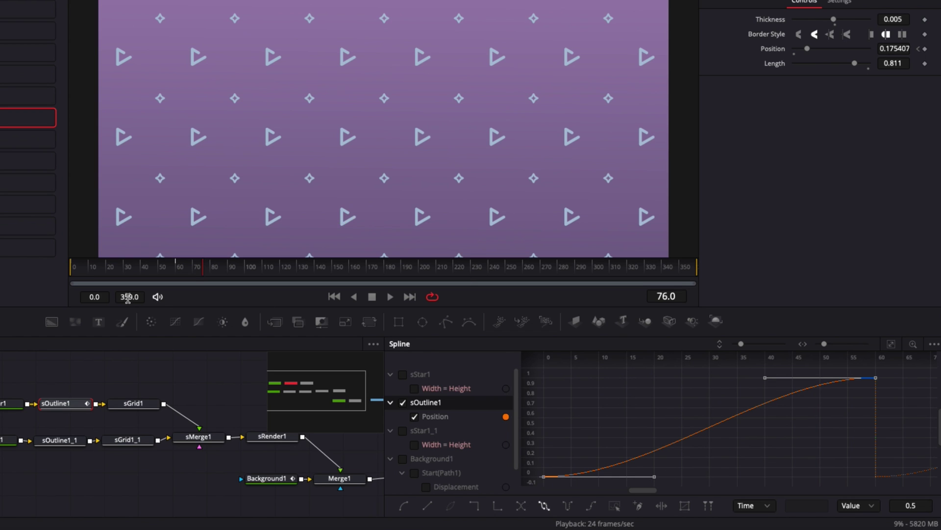
{"action": "mouse_move", "coordinate": [77, 274]}
{"action": "left_mouse_down"}
{"action": "mouse_move", "coordinate": [175, 276]}
{"action": "mouse_move", "coordinate": [80, 274]}
{"action": "left_mouse_up"}
{"action": "key", "text": "space"}
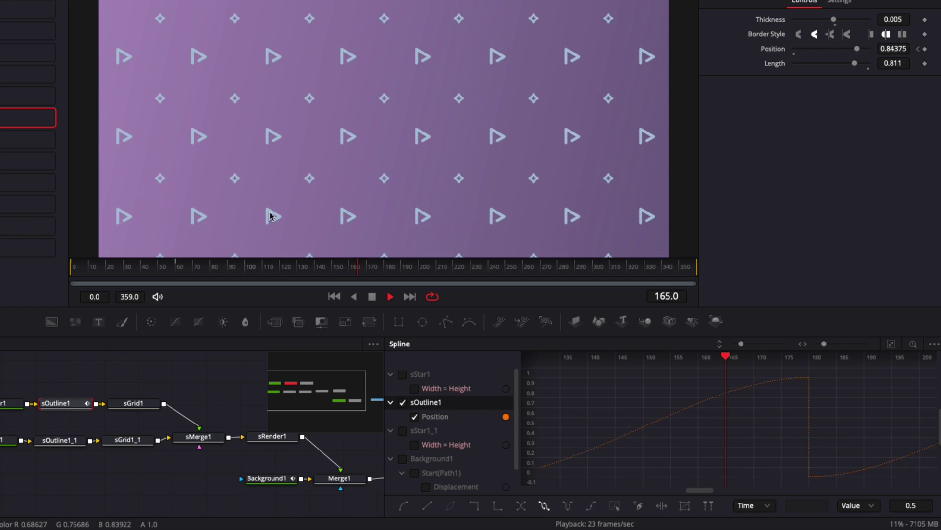
{"action": "key", "text": "space"}
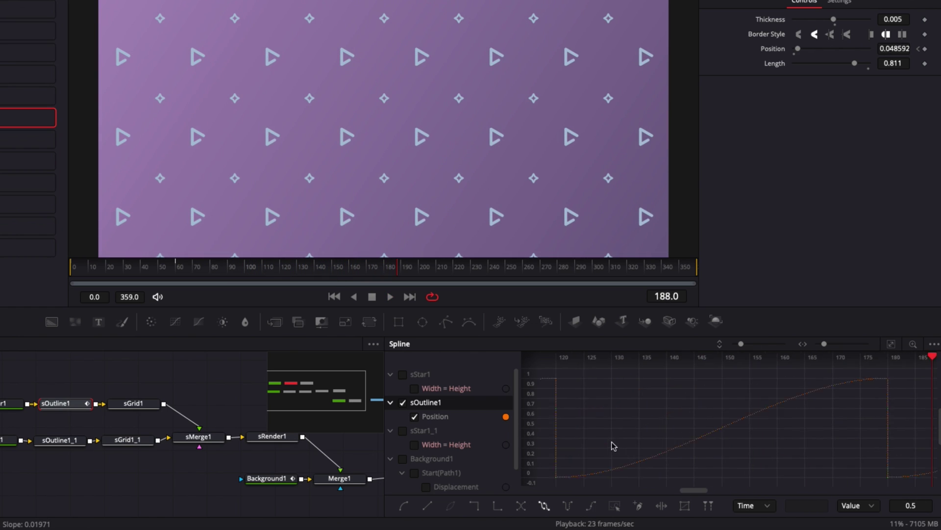
Make sOutline1's position keyframes linear and check the looping outline motion
{"action": "key", "text": "ctrl+a"}
{"action": "key", "text": "ctrl+f"}
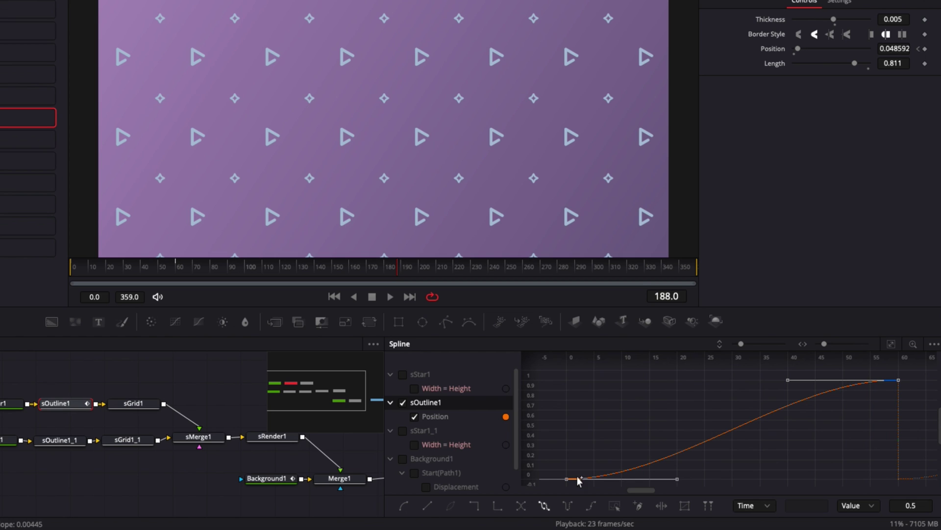
{"action": "left_click", "coordinate": [427, 506]}
{"action": "left_click_drag", "start_coordinate": [173, 273], "coordinate": [62, 272]}
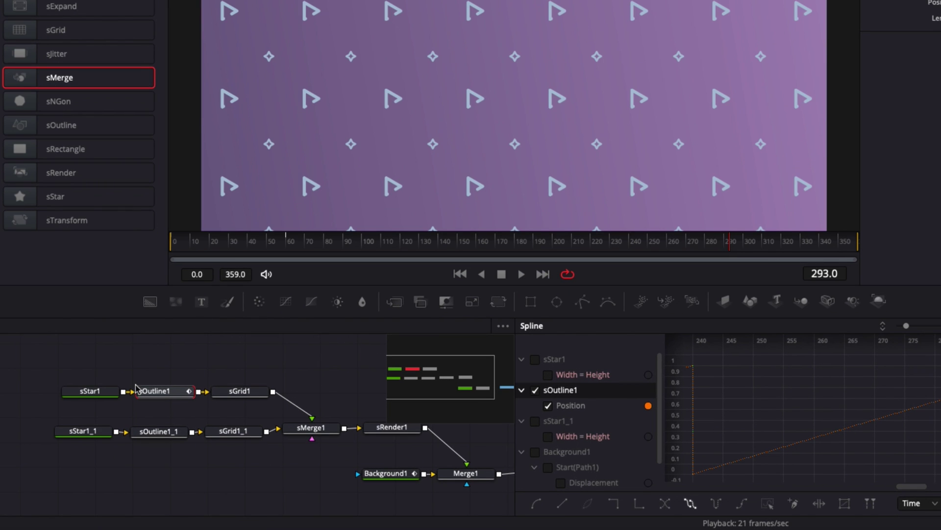
Keyframe sStar1_1's angle from 0.0 at frame 0 to 360 at frame 61
{"action": "left_click", "coordinate": [82, 434]}
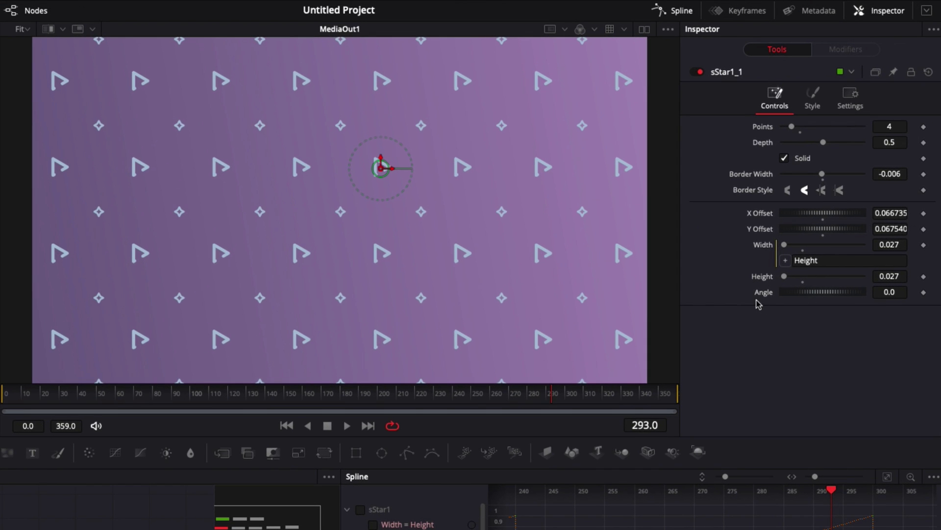
{"action": "left_click_drag", "start_coordinate": [11, 393], "coordinate": [3, 400]}
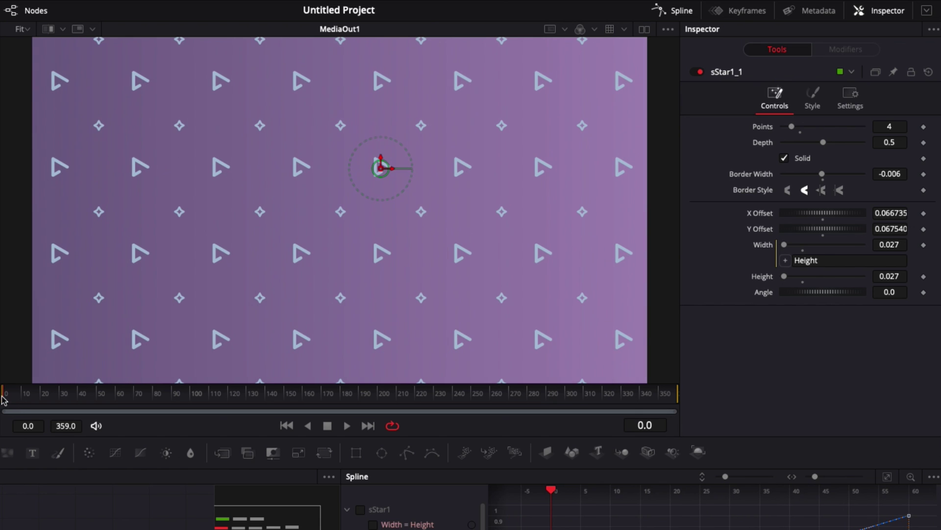
{"action": "left_click", "coordinate": [924, 293]}
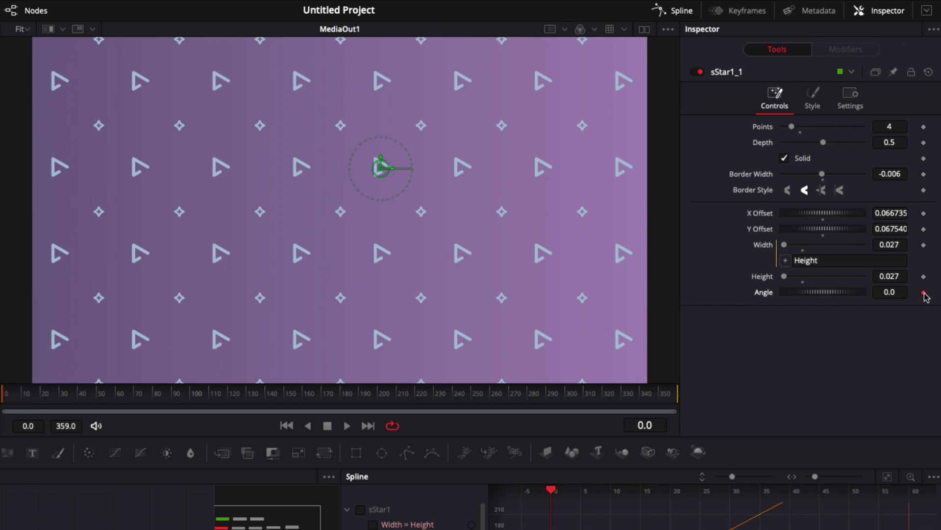
{"action": "left_click", "coordinate": [118, 397]}
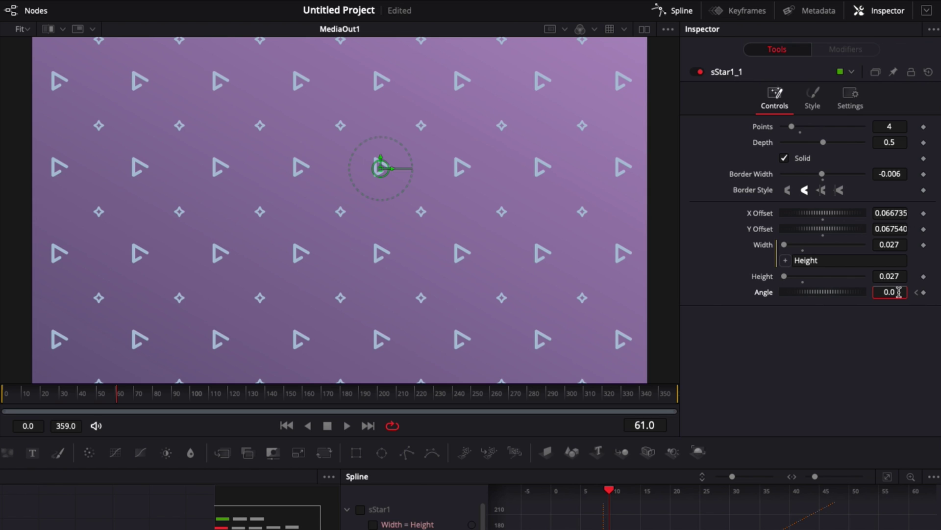
{"action": "left_click_drag", "start_coordinate": [898, 293], "coordinate": [878, 290]}
{"action": "type", "text": "360"}
{"action": "key", "text": "Tab"}
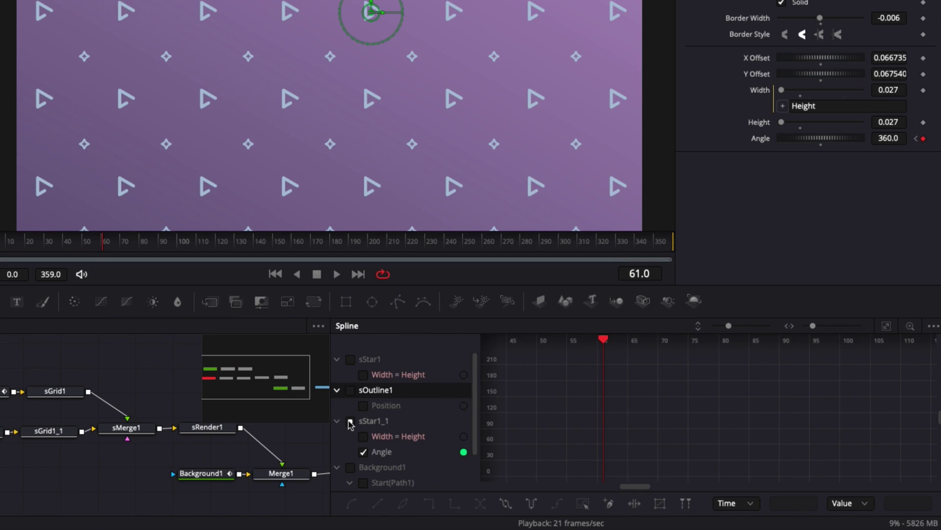
Show only sStar1_1's curves in the Spline editor, fitted to the graph
{"action": "left_click", "coordinate": [350, 422]}
{"action": "left_click", "coordinate": [351, 422]}
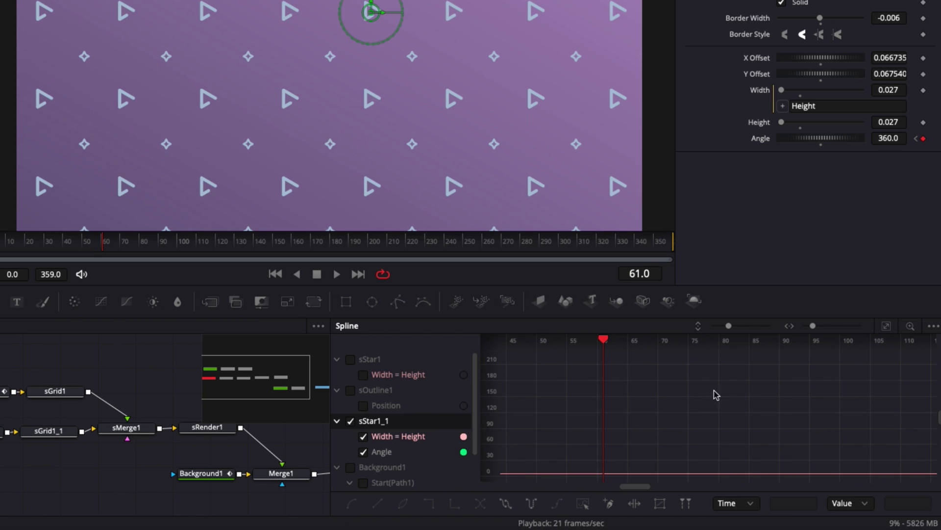
{"action": "left_click", "coordinate": [888, 326]}
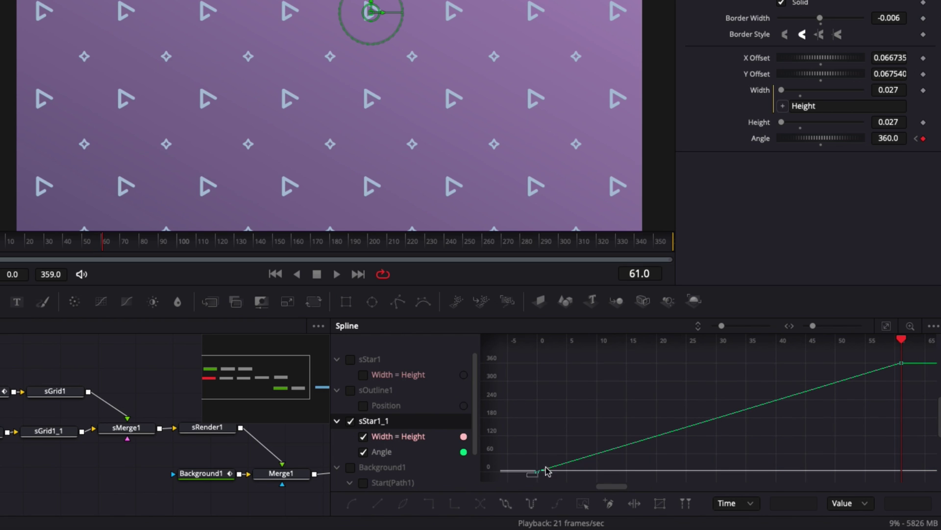
Smooth sStar1_1's angle keyframes, set the curve to ping-pong, and play back the rotation
{"action": "left_click_drag", "start_coordinate": [548, 470], "coordinate": [937, 350]}
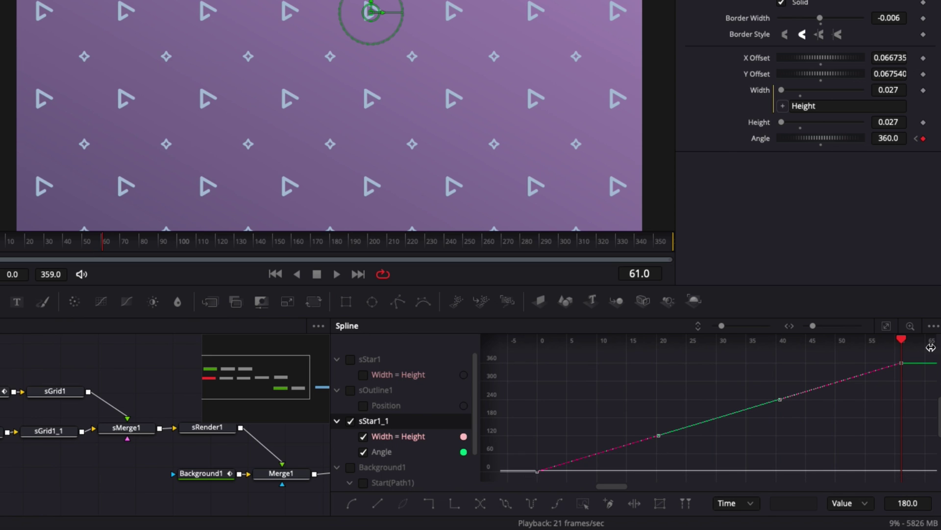
{"action": "left_click", "coordinate": [351, 505]}
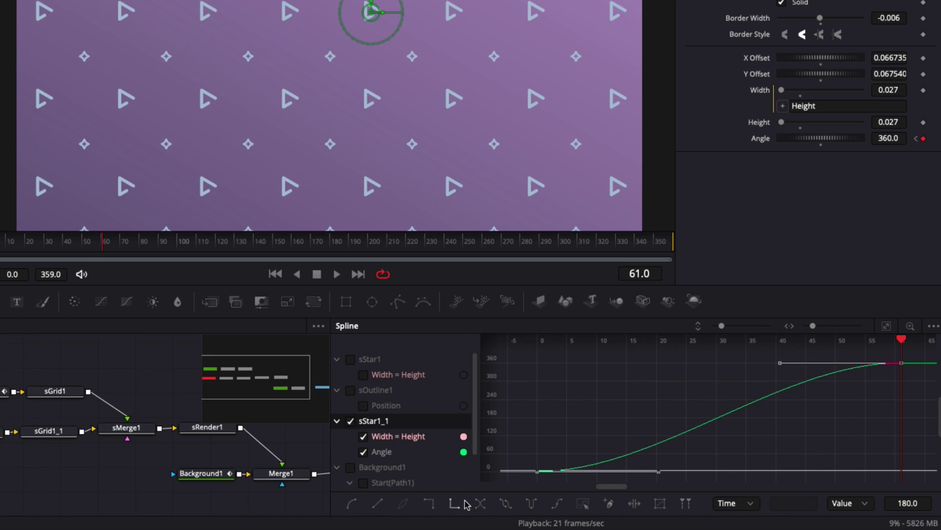
{"action": "left_click", "coordinate": [531, 505]}
{"action": "key", "text": "space"}
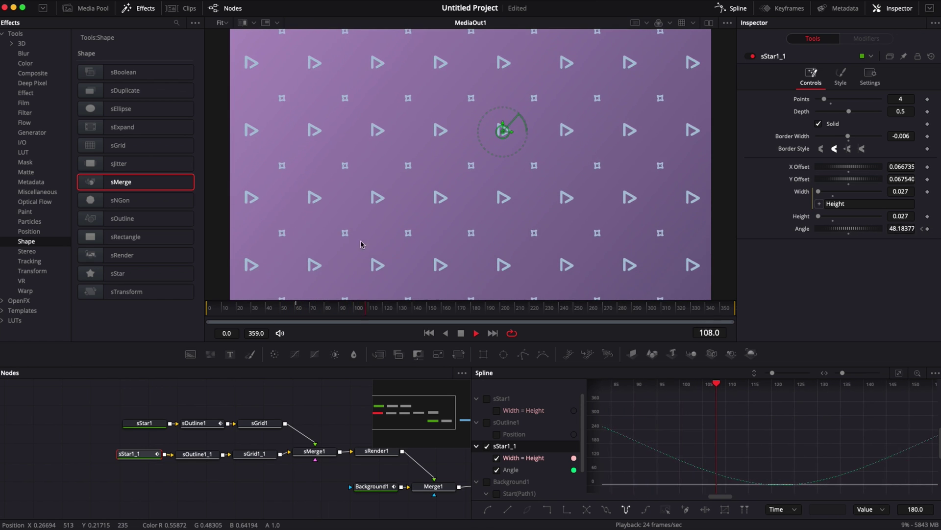
{"action": "key", "text": "space"}
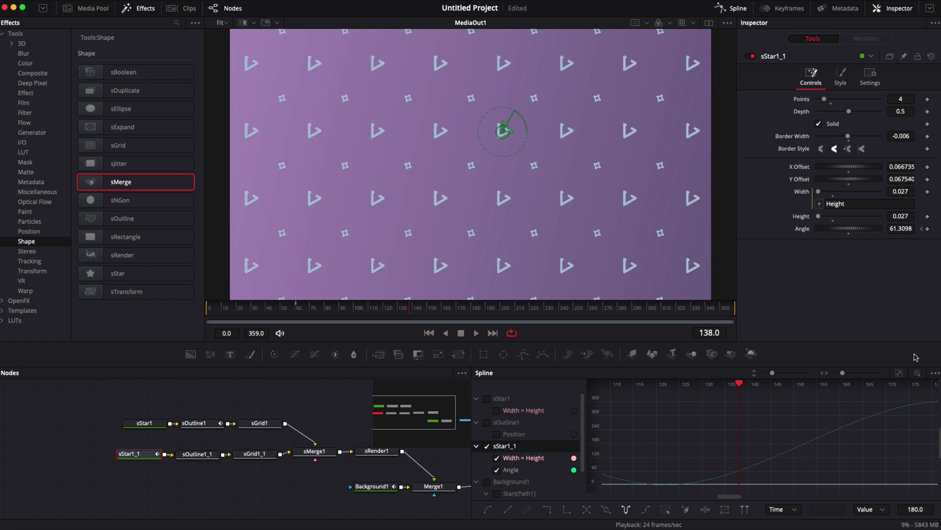
Move sStar1_1's 360 angle keyframe to frame 30, keeping its value, and play back the faster rotation from frame 0
{"action": "left_click", "coordinate": [900, 375]}
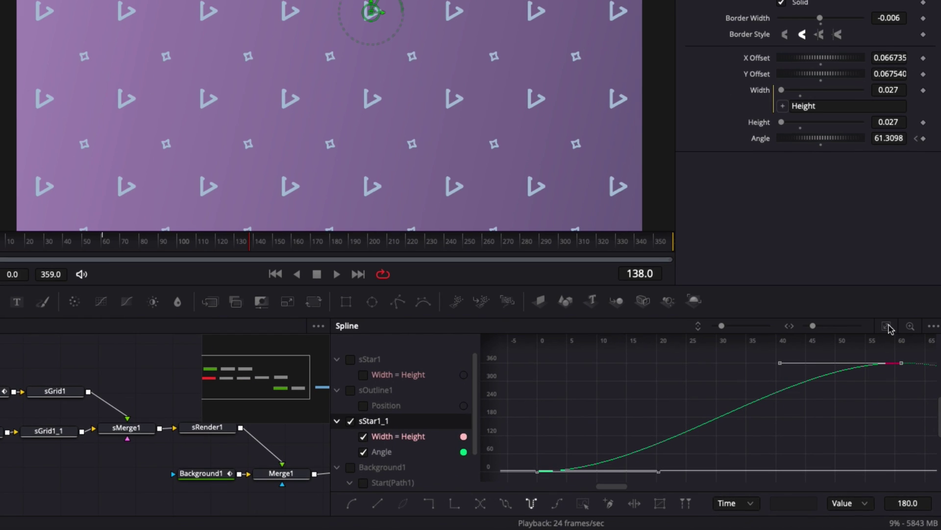
{"action": "left_click", "coordinate": [874, 401]}
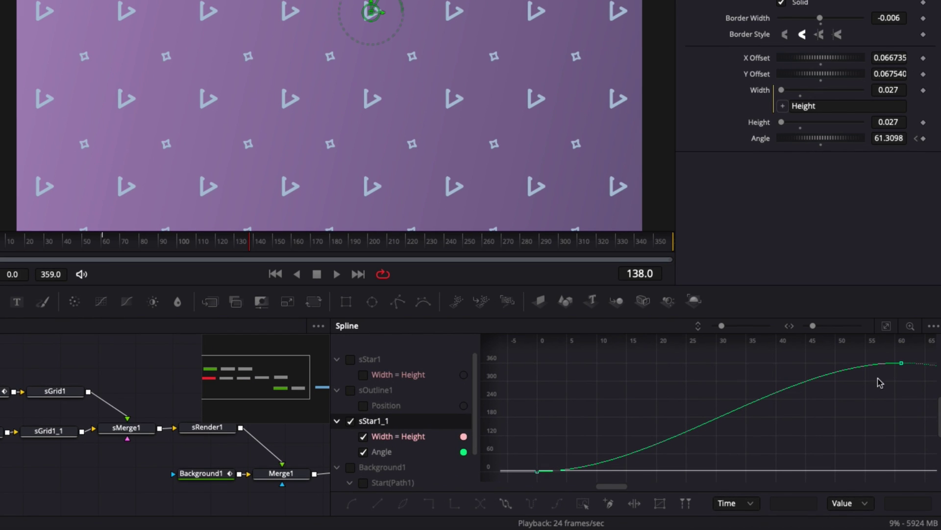
{"action": "left_click", "coordinate": [901, 363]}
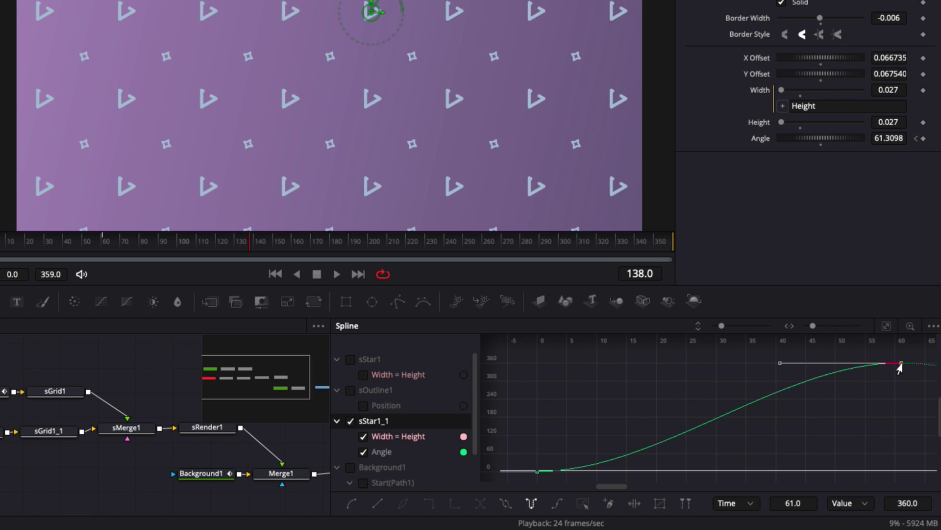
{"action": "left_click_drag", "start_coordinate": [900, 365], "coordinate": [840, 376]}
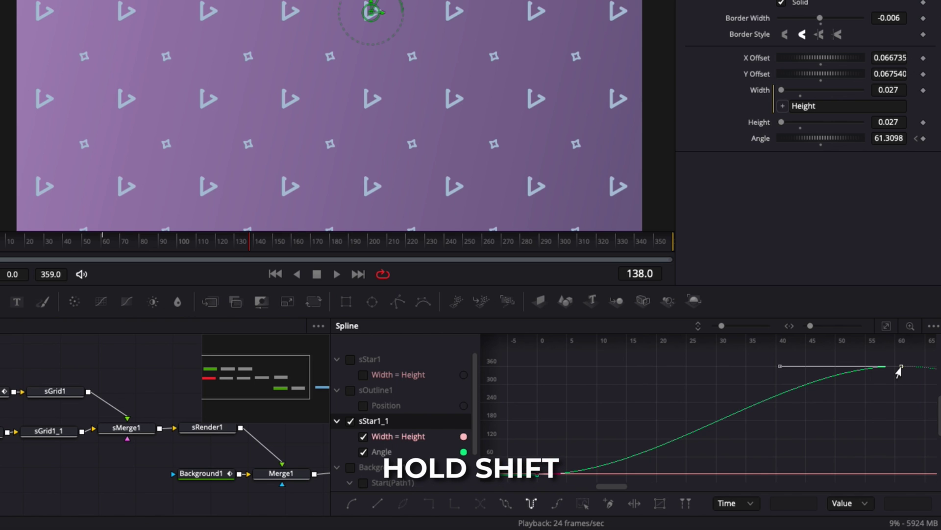
{"action": "left_click_drag", "start_coordinate": [901, 371], "coordinate": [712, 394]}
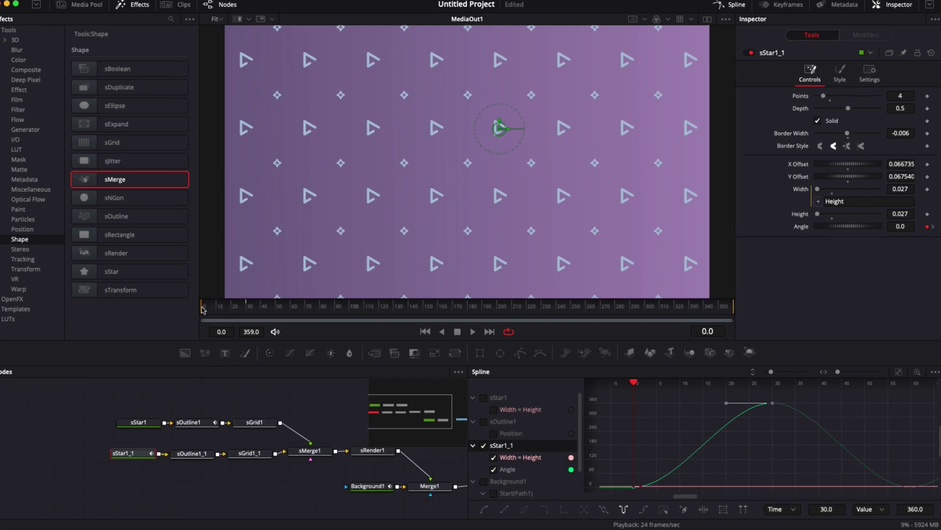
{"action": "key", "text": "space"}
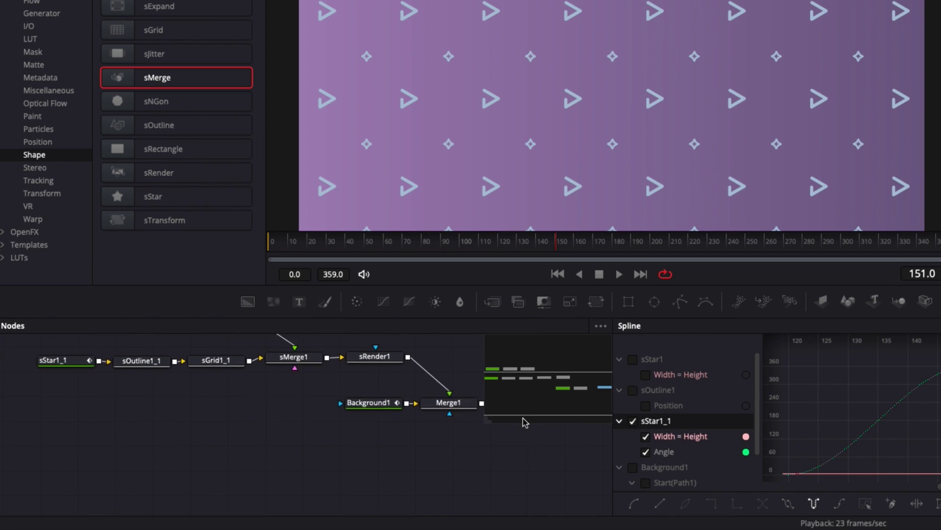
Add a Background node, merge it over Merge1, and connect the new merge to MediaOut1
{"action": "left_click", "coordinate": [525, 422]}
{"action": "left_click_drag", "start_coordinate": [453, 439], "coordinate": [483, 461]}
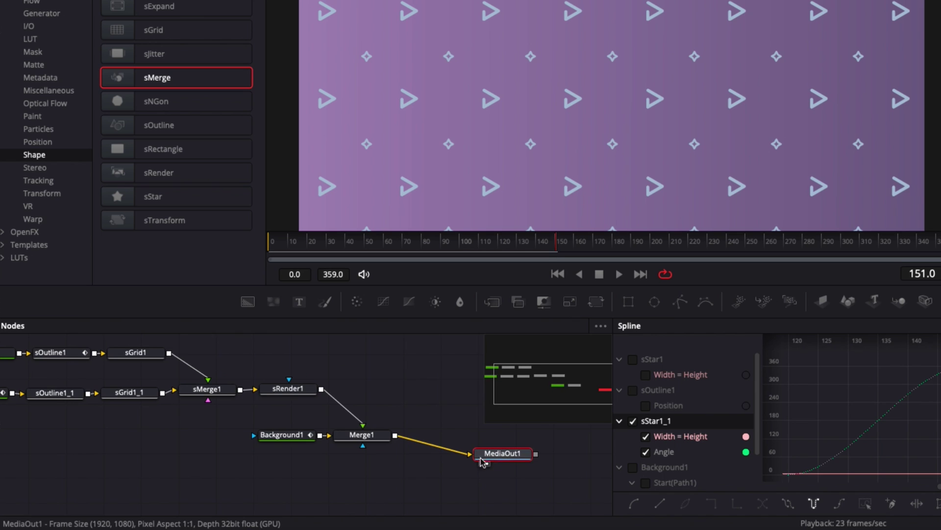
{"action": "left_click_drag", "start_coordinate": [248, 301], "coordinate": [291, 469]}
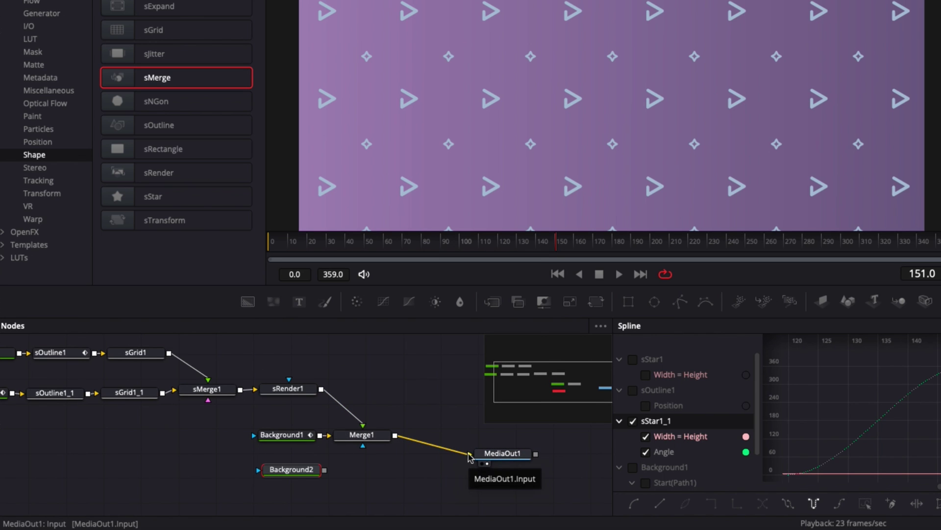
{"action": "left_click_drag", "start_coordinate": [470, 456], "coordinate": [463, 414]}
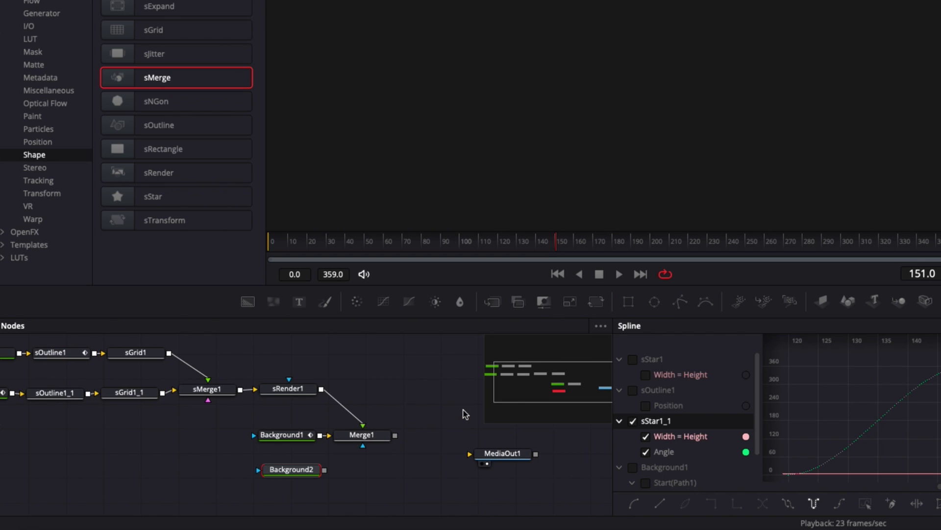
{"action": "left_click_drag", "start_coordinate": [325, 470], "coordinate": [396, 438]}
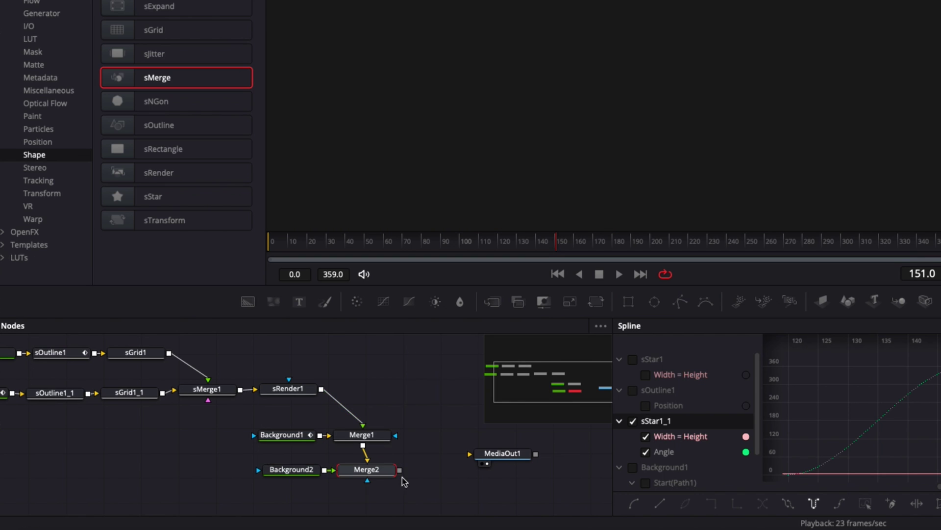
{"action": "left_click_drag", "start_coordinate": [401, 469], "coordinate": [472, 453]}
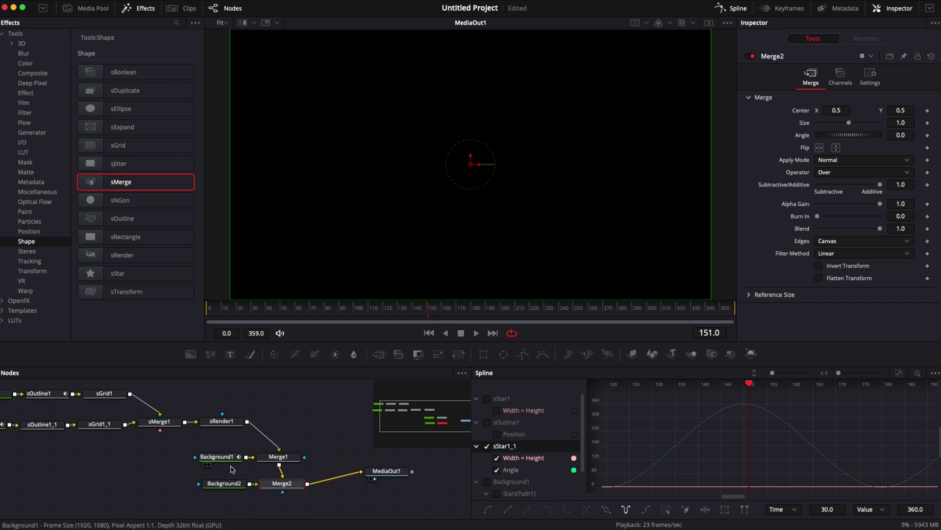
Insert a Brightness / Contrast node between Background2 and Merge2
{"action": "left_click_drag", "start_coordinate": [228, 485], "coordinate": [147, 482]}
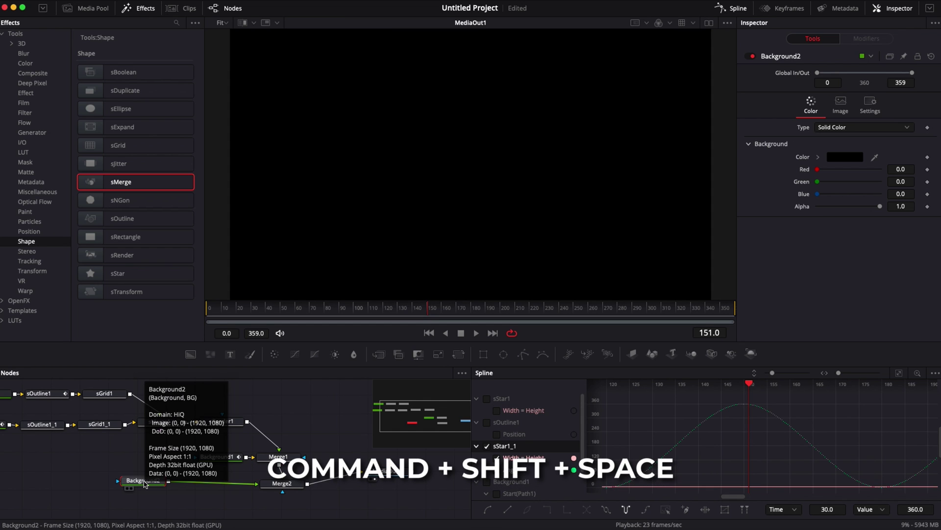
{"action": "key", "text": "super+shift+space"}
{"action": "type", "text": "outli"}
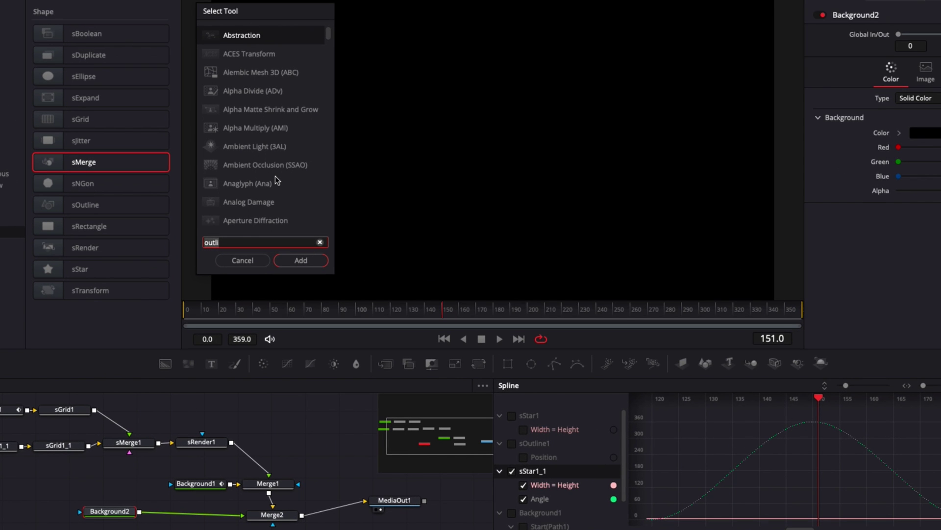
{"action": "key", "text": "BackSpace"}
{"action": "key", "text": "BackSpace"}
{"action": "key", "text": "BackSpace"}
{"action": "key", "text": "BackSpace"}
{"action": "key", "text": "BackSpace"}
{"action": "type", "text": "brig"}
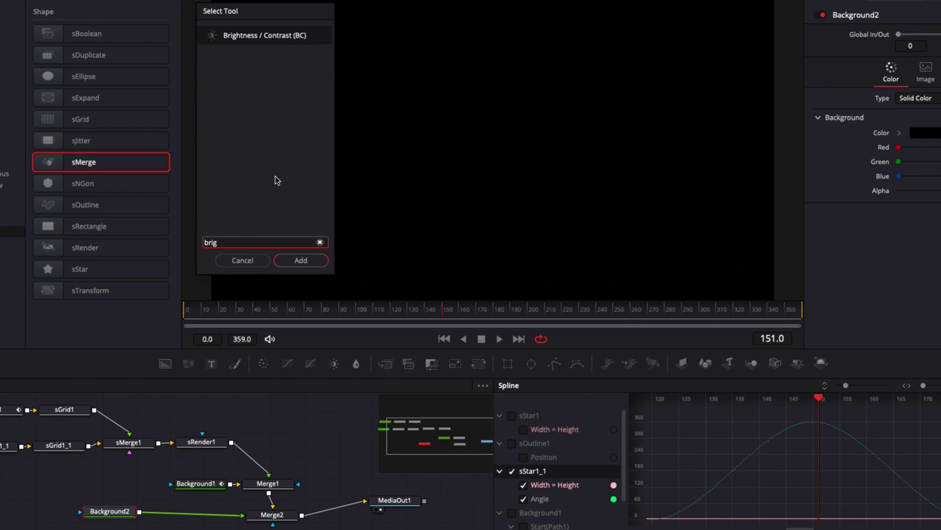
{"action": "key", "text": "Return"}
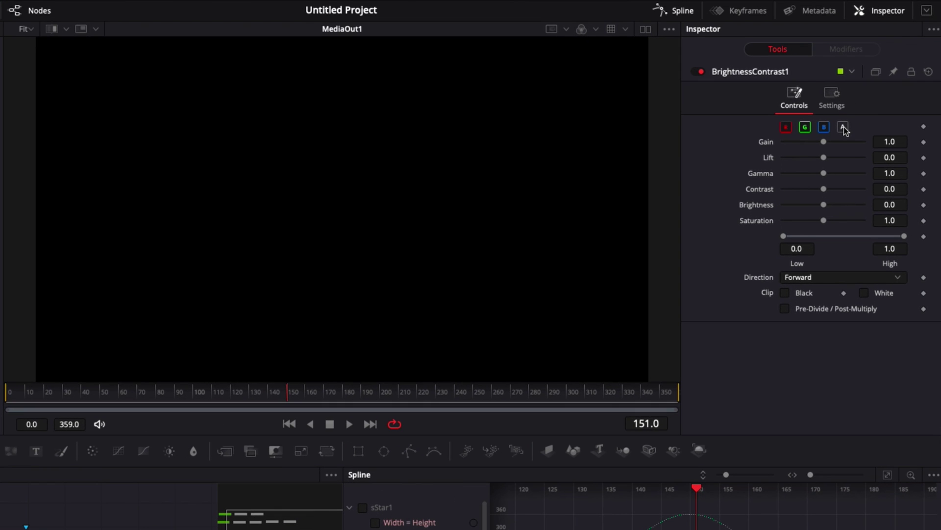
Enable the alpha channel on BrightnessContrast1, set its gain to 0.19, and play back the darkened pattern
{"action": "left_click", "coordinate": [843, 128]}
{"action": "mouse_move", "coordinate": [823, 142]}
{"action": "left_mouse_down"}
{"action": "mouse_move", "coordinate": [784, 145]}
{"action": "mouse_move", "coordinate": [817, 148]}
{"action": "mouse_move", "coordinate": [790, 145]}
{"action": "mouse_move", "coordinate": [805, 146]}
{"action": "left_mouse_up"}
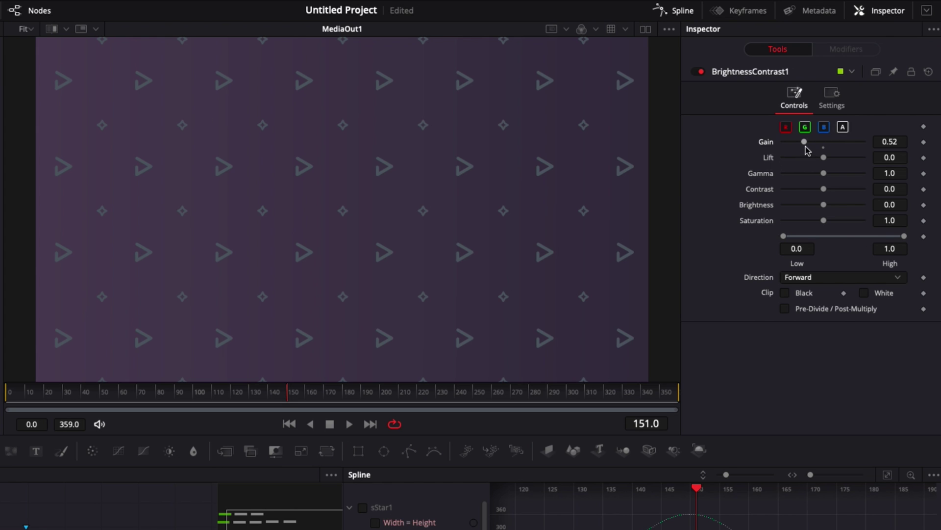
{"action": "mouse_move", "coordinate": [805, 143]}
{"action": "left_mouse_down"}
{"action": "mouse_move", "coordinate": [813, 144]}
{"action": "mouse_move", "coordinate": [791, 144]}
{"action": "mouse_move", "coordinate": [808, 146]}
{"action": "left_mouse_up"}
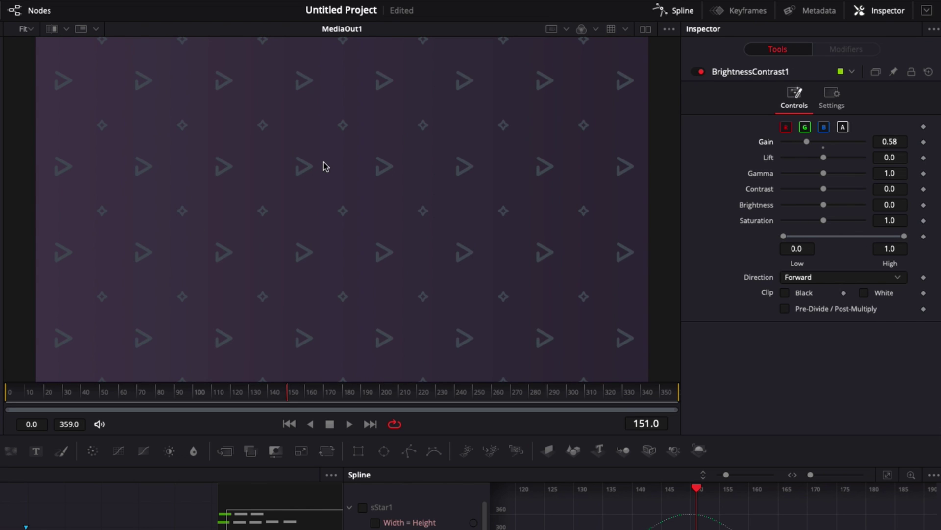
{"action": "left_click_drag", "start_coordinate": [808, 144], "coordinate": [795, 146]}
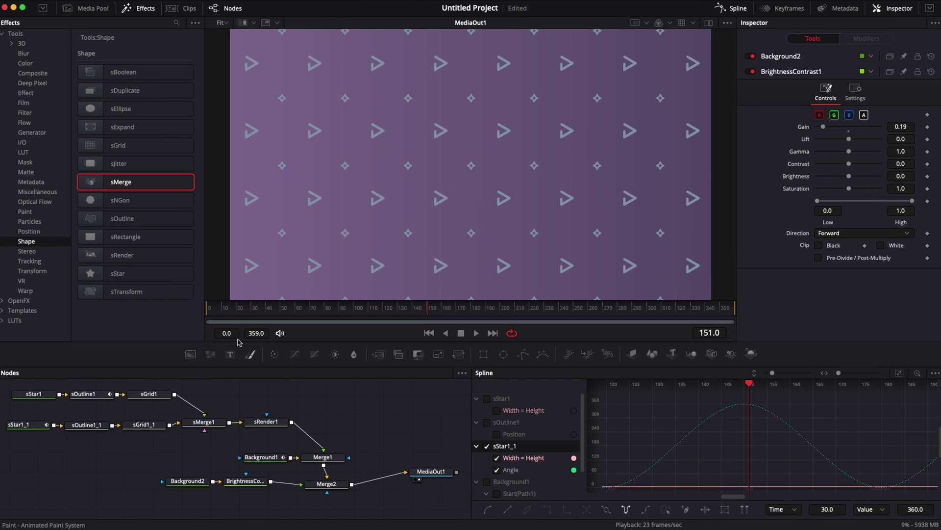
{"action": "left_click", "coordinate": [209, 307]}
{"action": "key", "text": "space"}
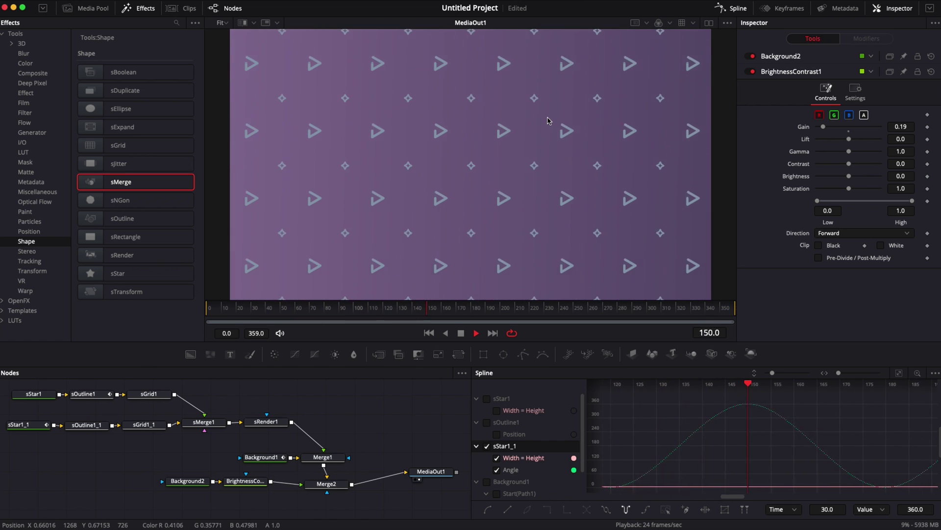
{"action": "key", "text": "space"}
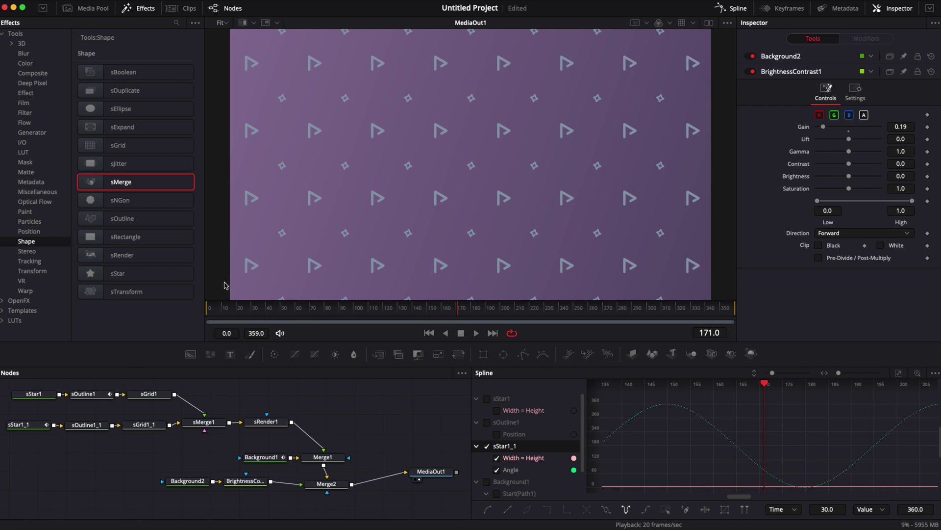
Try other point counts on sStar1_1, settle on 4 points with a depth of 0.591, and play back the pattern
{"action": "scroll", "coordinate": [128, 429], "scroll_direction": "left", "scroll_amount": 5}
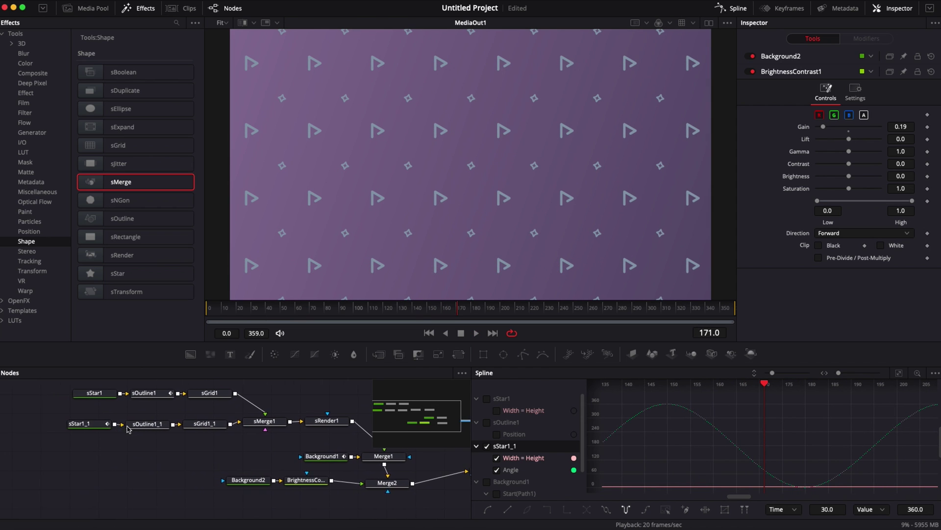
{"action": "left_click", "coordinate": [105, 424]}
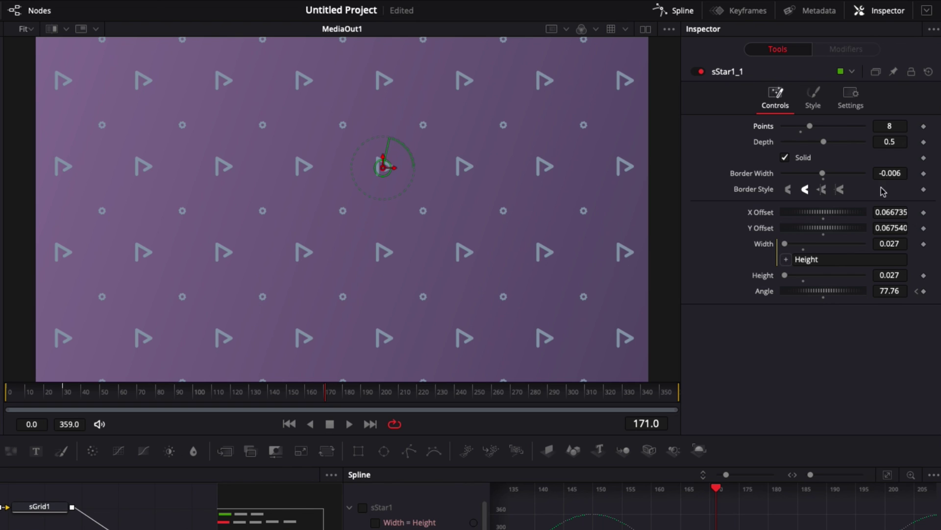
{"action": "left_click_drag", "start_coordinate": [826, 142], "coordinate": [857, 150]}
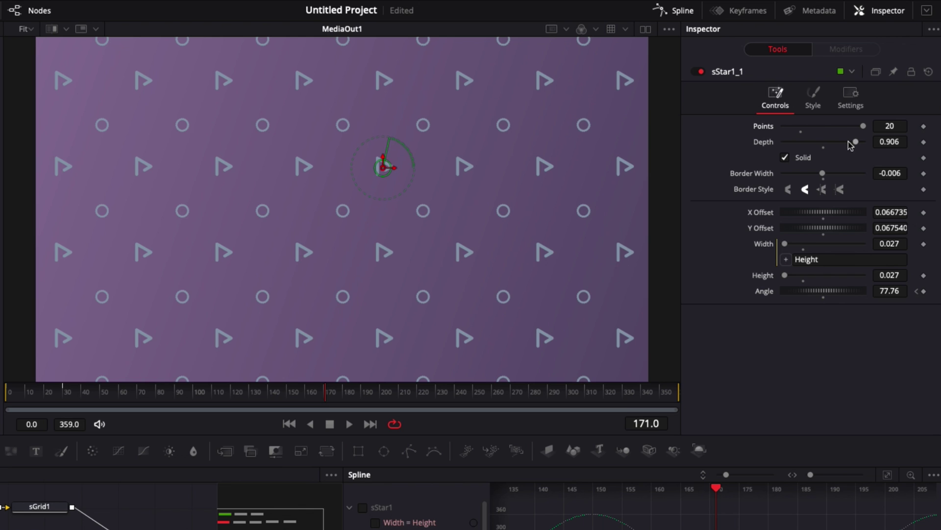
{"action": "left_click_drag", "start_coordinate": [853, 144], "coordinate": [832, 146]}
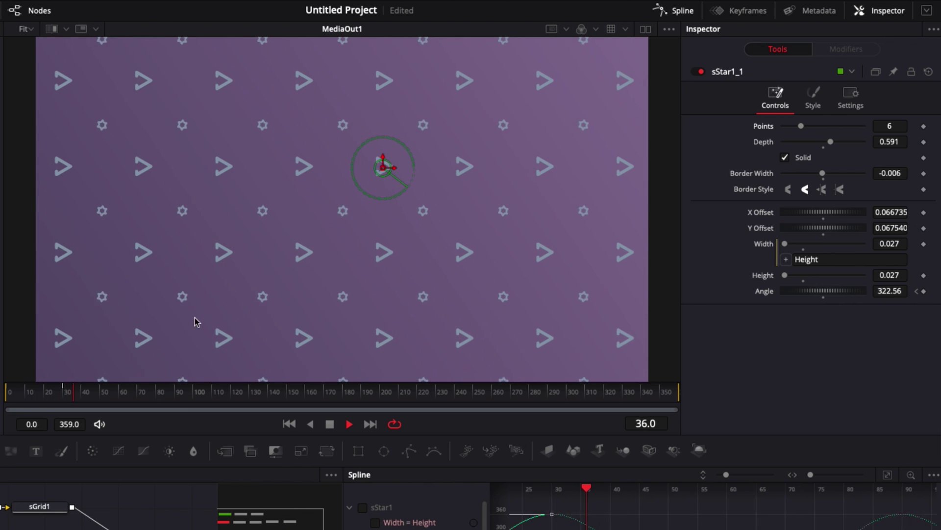
{"action": "key", "text": "space"}
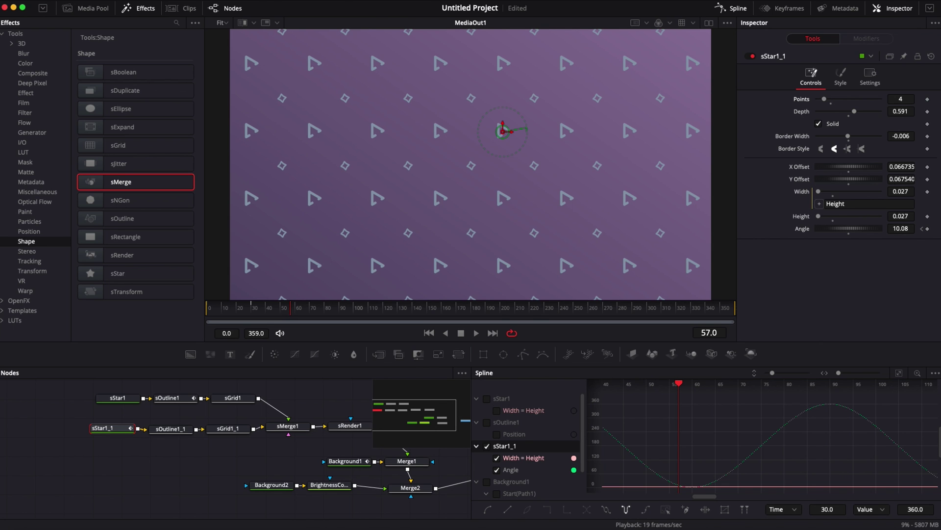
Switch to the Edit page, extend the Fusion Composition clip to 00:01:48:07, and preview it full screen from the start
{"action": "key", "text": "shift+4"}
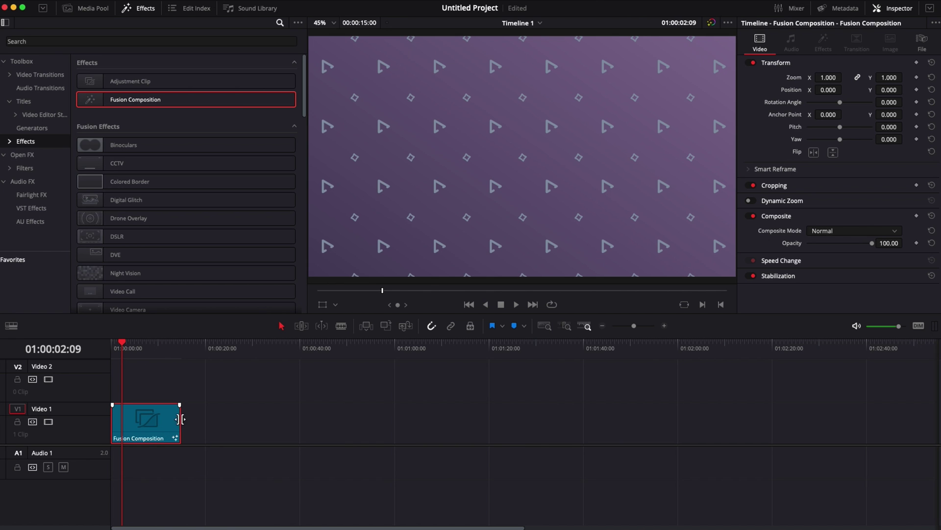
{"action": "left_click_drag", "start_coordinate": [176, 420], "coordinate": [617, 411]}
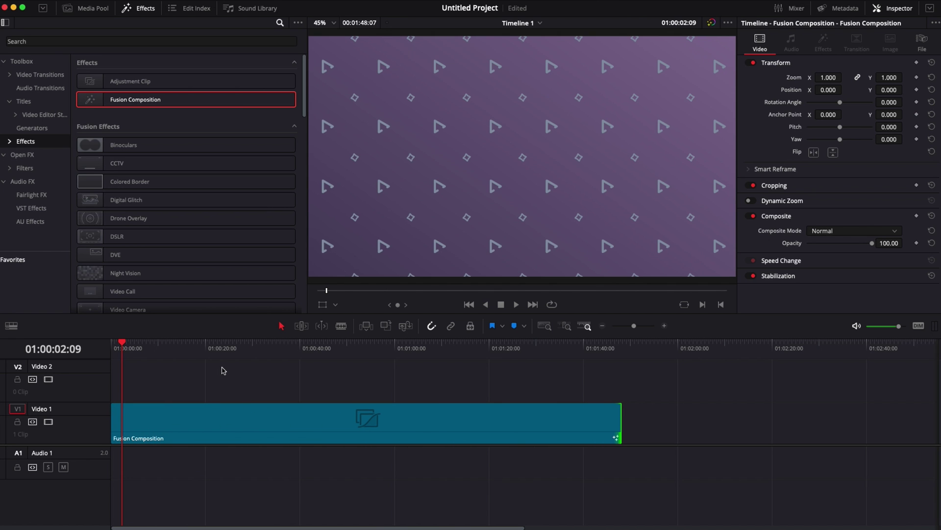
{"action": "left_click_drag", "start_coordinate": [149, 355], "coordinate": [591, 357]}
{"action": "key", "text": "Home"}
{"action": "key", "text": "space"}
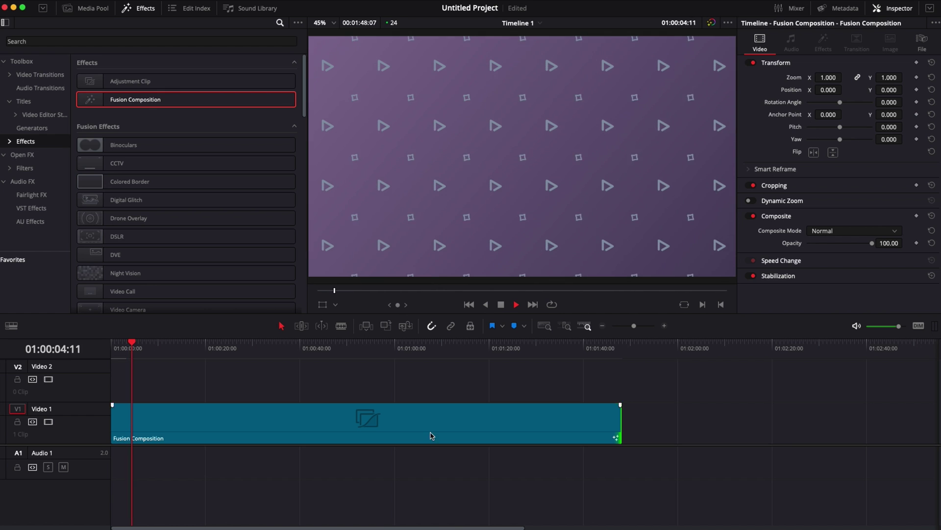
{"action": "key", "text": "super+f"}
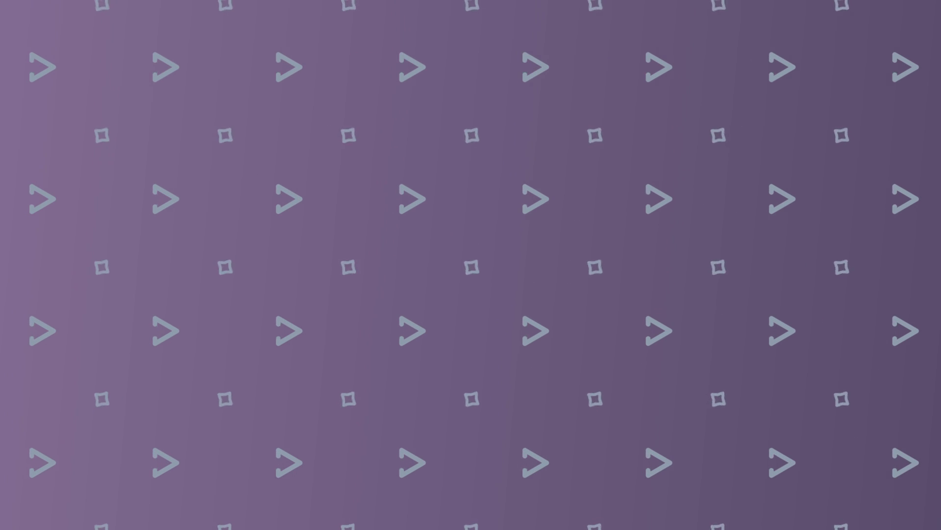
{"action": "key", "text": "Escape"}
Import Tutorial - Clean Motion Free Title.mp4 from the downloads folder onto Video 2, aligned with the timeline's start
{"action": "left_click", "coordinate": [867, 153]}
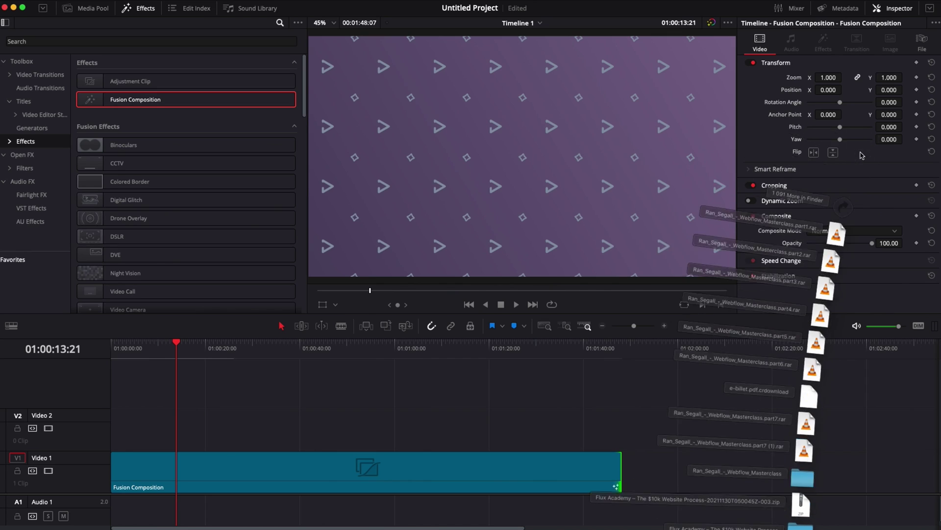
{"action": "left_click_drag", "start_coordinate": [137, 387], "coordinate": [547, 421]}
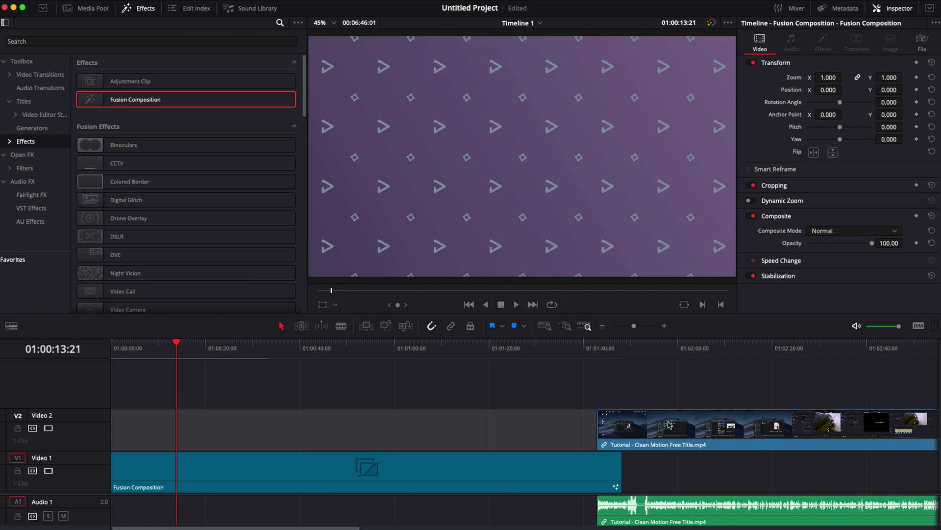
{"action": "left_click_drag", "start_coordinate": [670, 424], "coordinate": [184, 425]}
{"action": "left_click", "coordinate": [301, 379]}
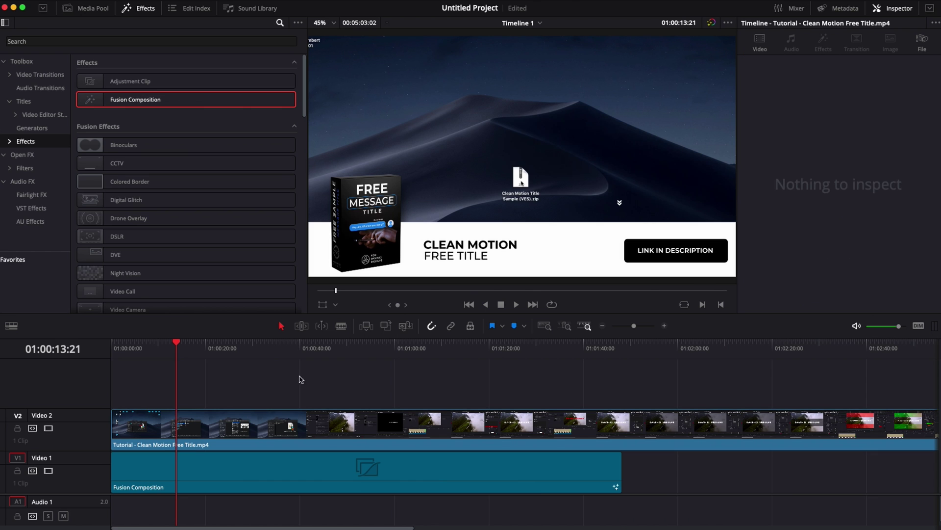
Scale the tutorial clip to a zoom of 0.820 over the pattern background and play the timeline from the start
{"action": "left_click", "coordinate": [279, 349]}
{"action": "left_click", "coordinate": [287, 423]}
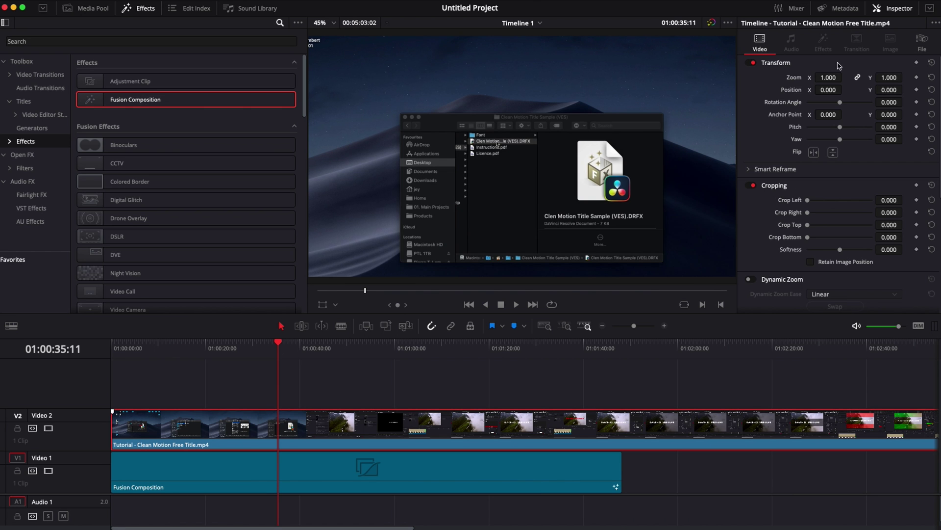
{"action": "left_click_drag", "start_coordinate": [837, 78], "coordinate": [828, 78]}
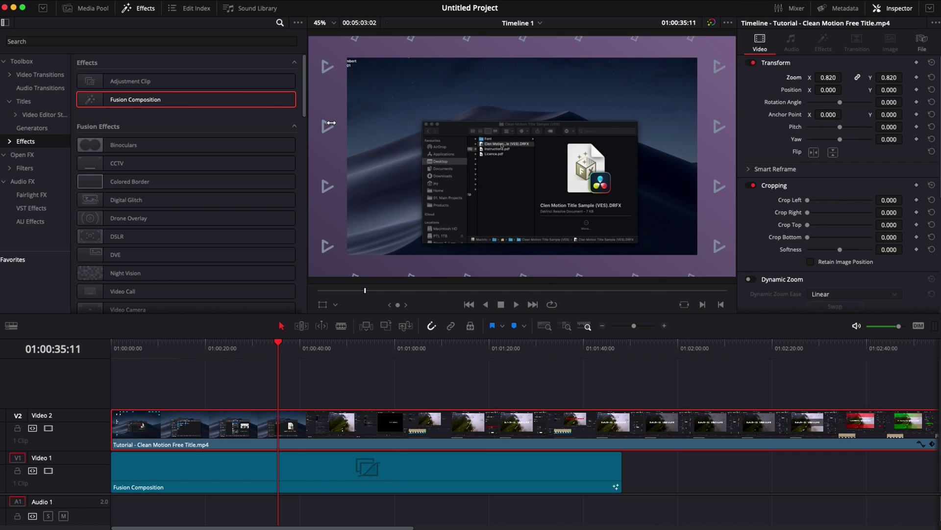
{"action": "left_click", "coordinate": [118, 349]}
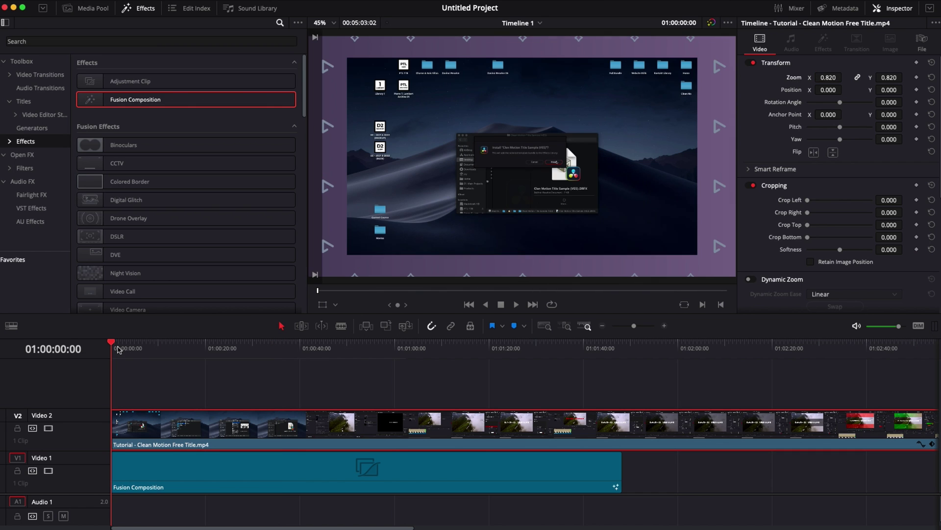
{"action": "key", "text": "space"}
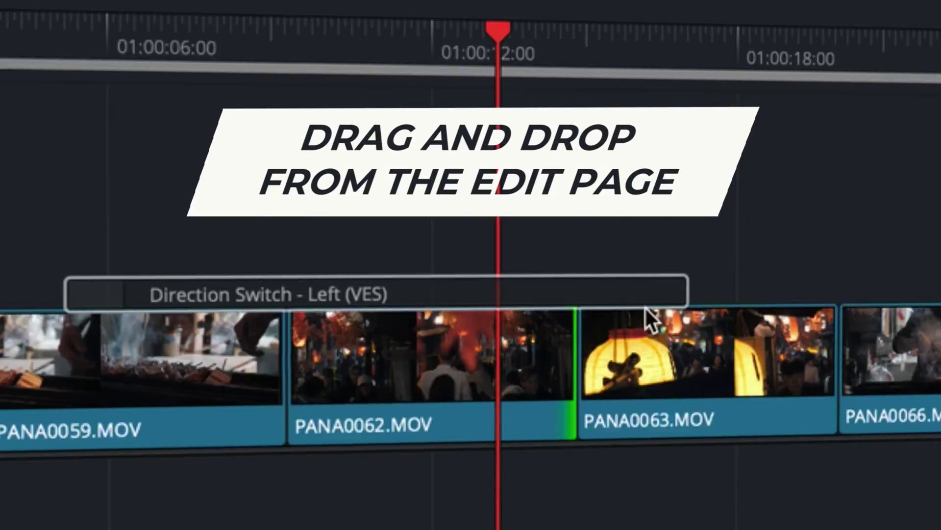
{"action": "left_click_drag", "start_coordinate": [652, 316], "coordinate": [549, 343]}
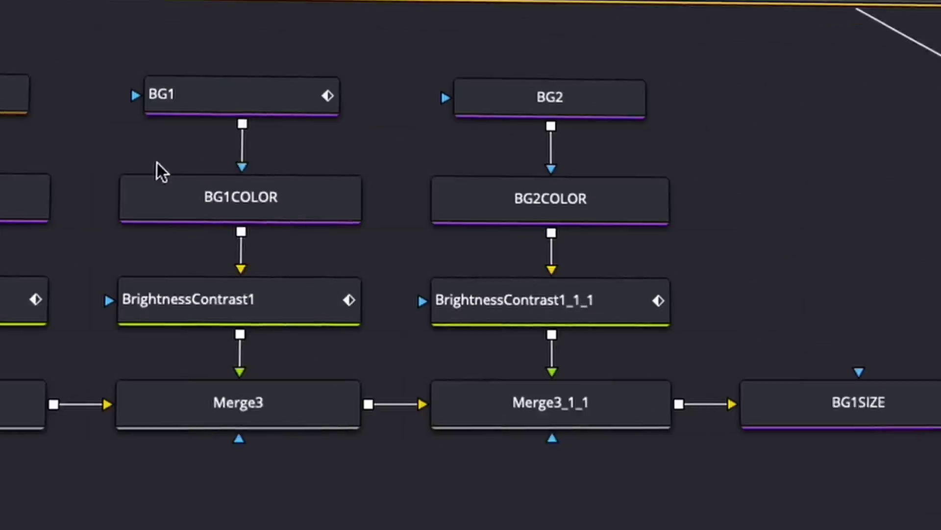